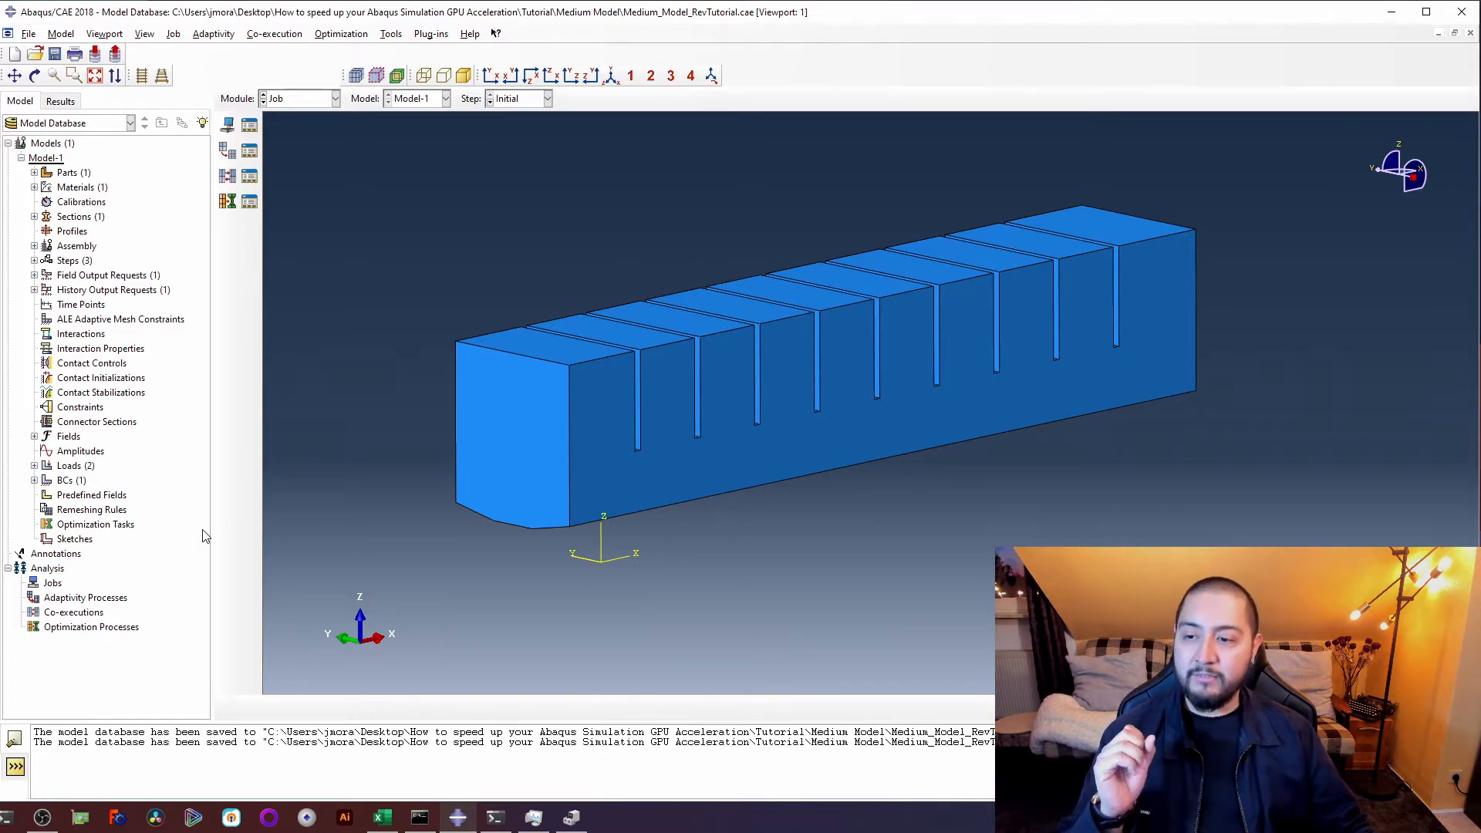
# Create a new analysis job named Tutorial_GPU for Model-1
pyautogui.doubleClick(52, 583)
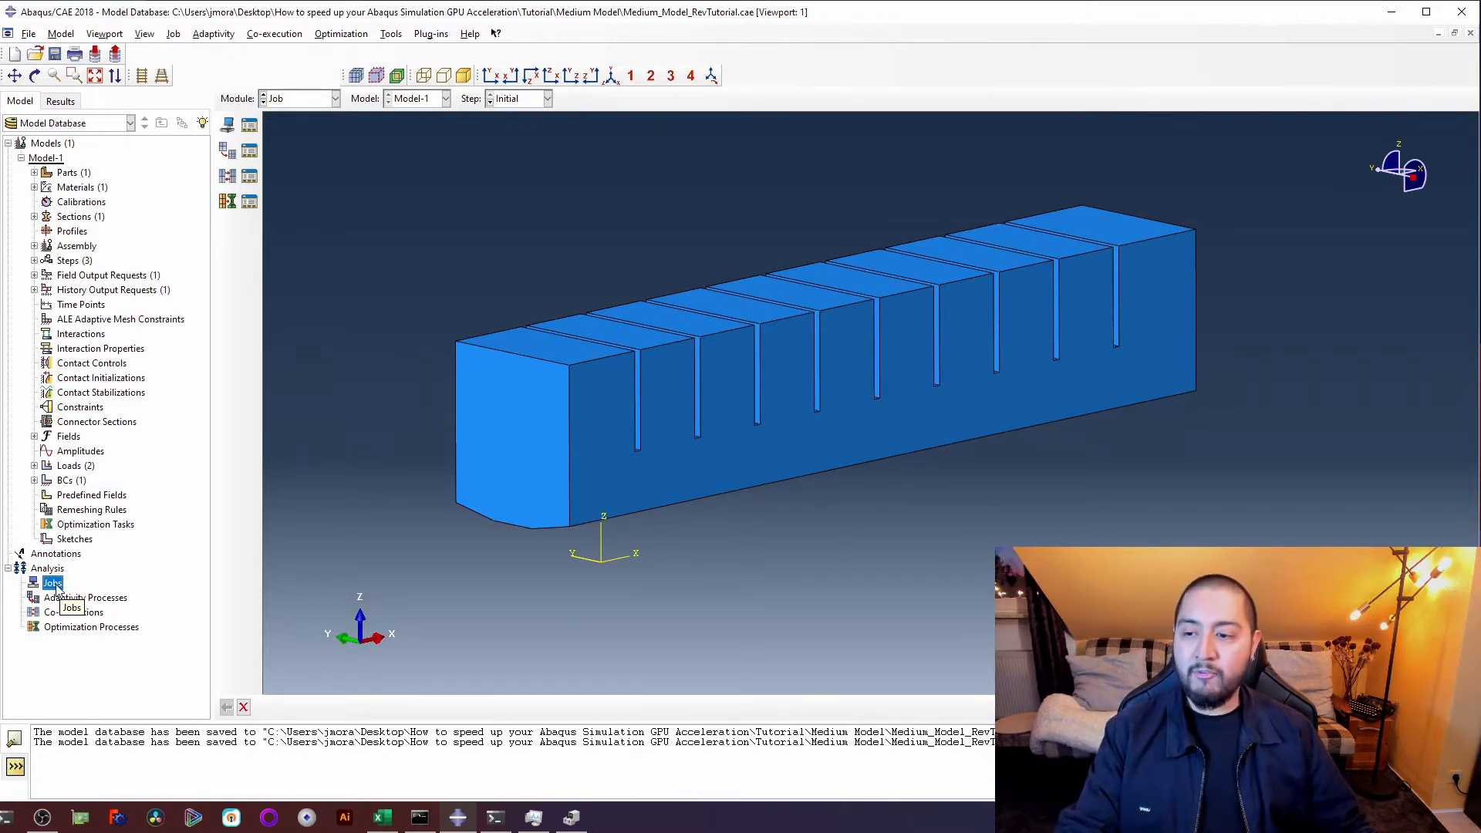
pyautogui.rightClick(55, 588)
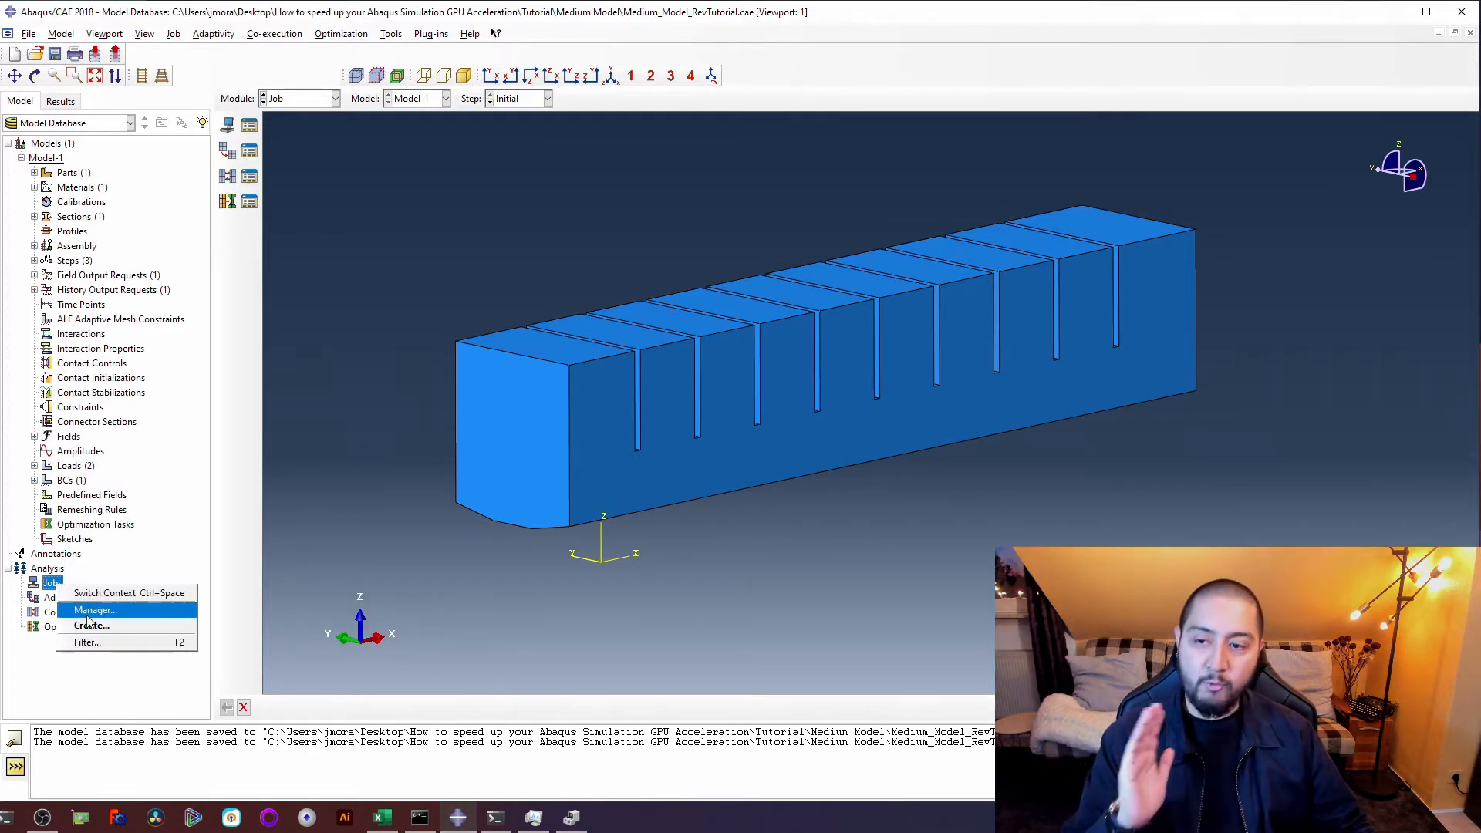
pyautogui.click(53, 584)
pyautogui.doubleClick(53, 584)
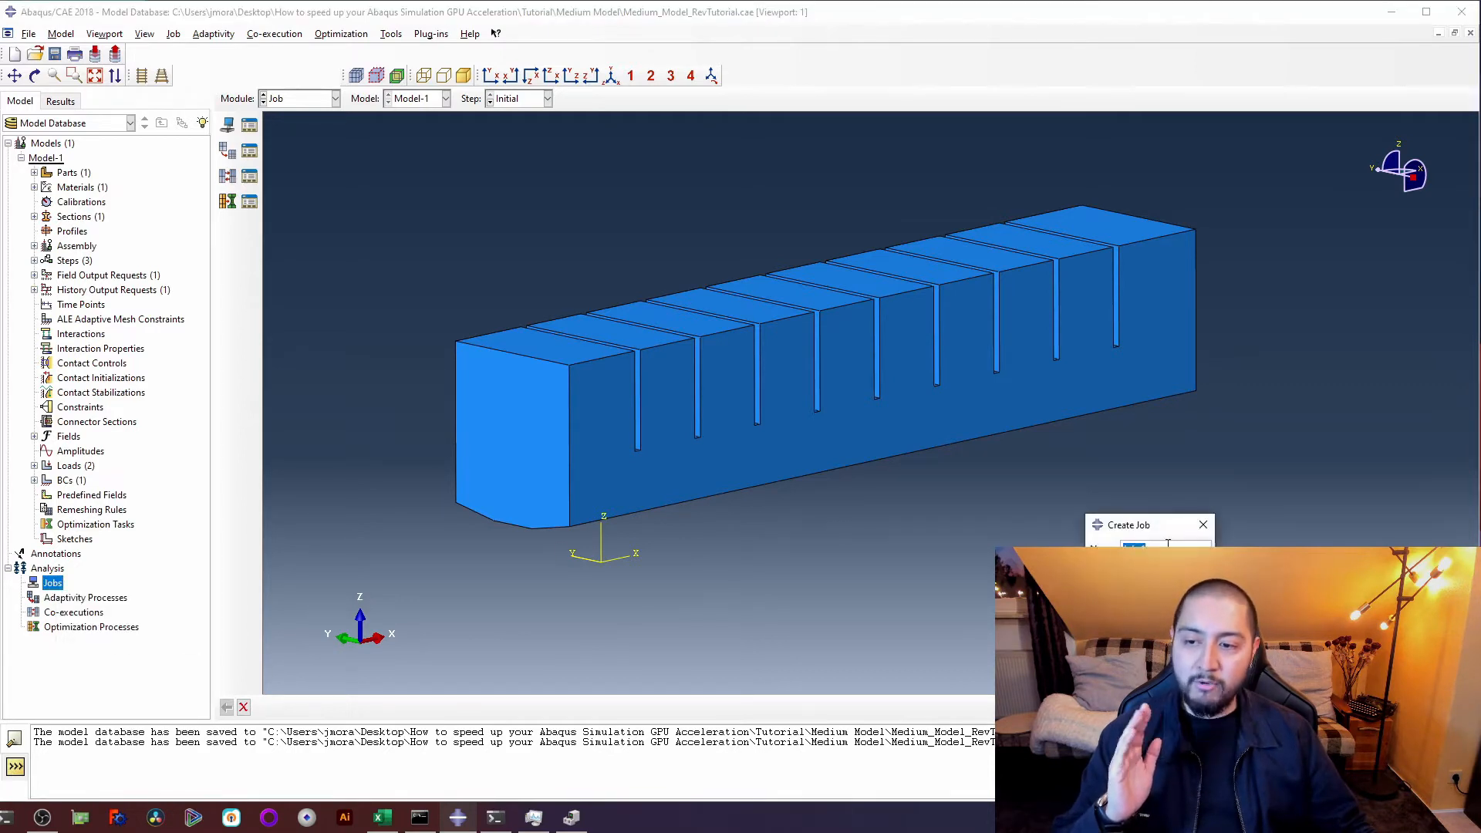
pyautogui.write('Tutori')
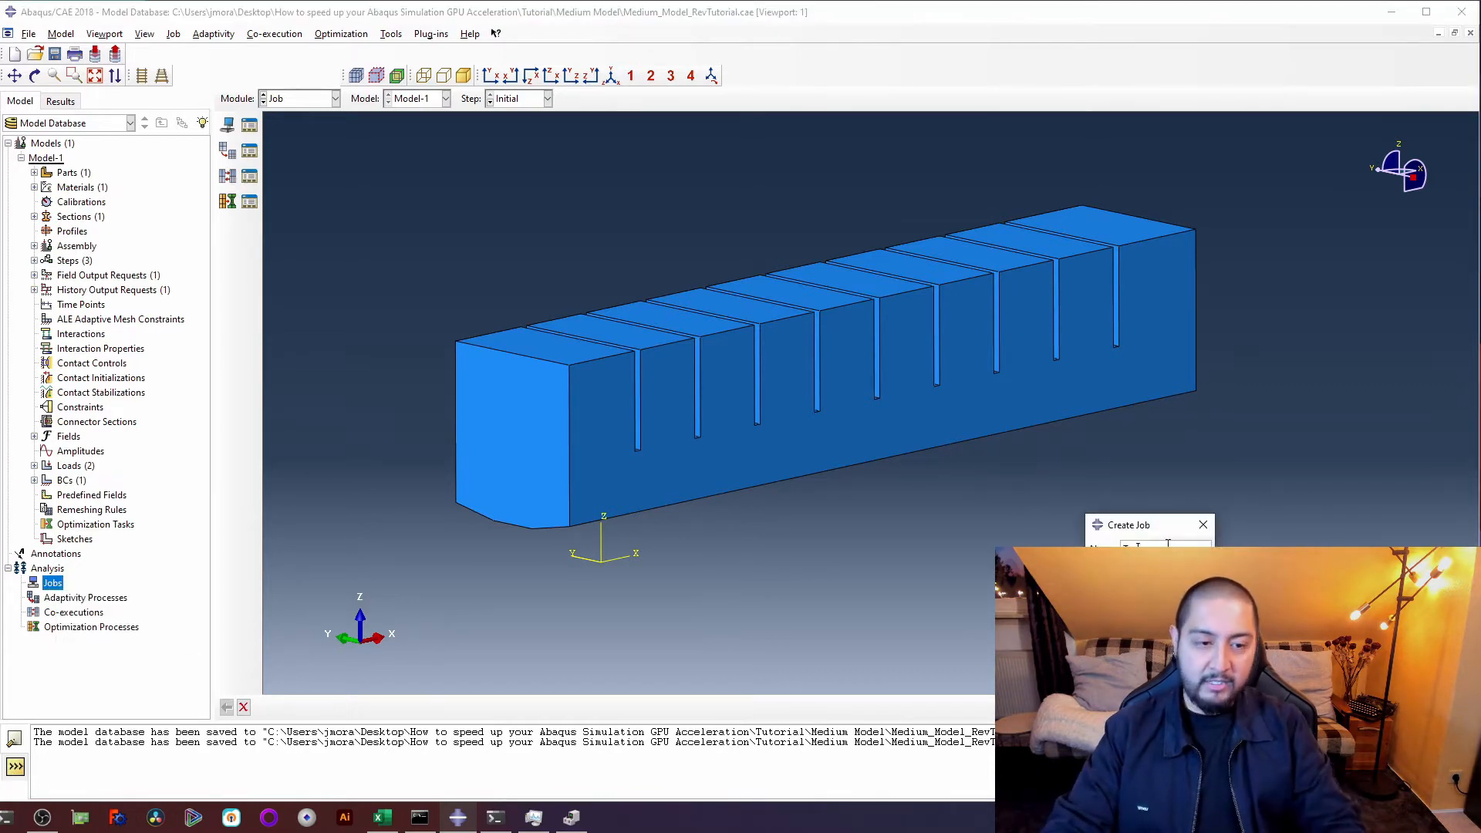
pyautogui.press('BackSpace')
pyautogui.press('BackSpace')
pyautogui.press('BackSpace')
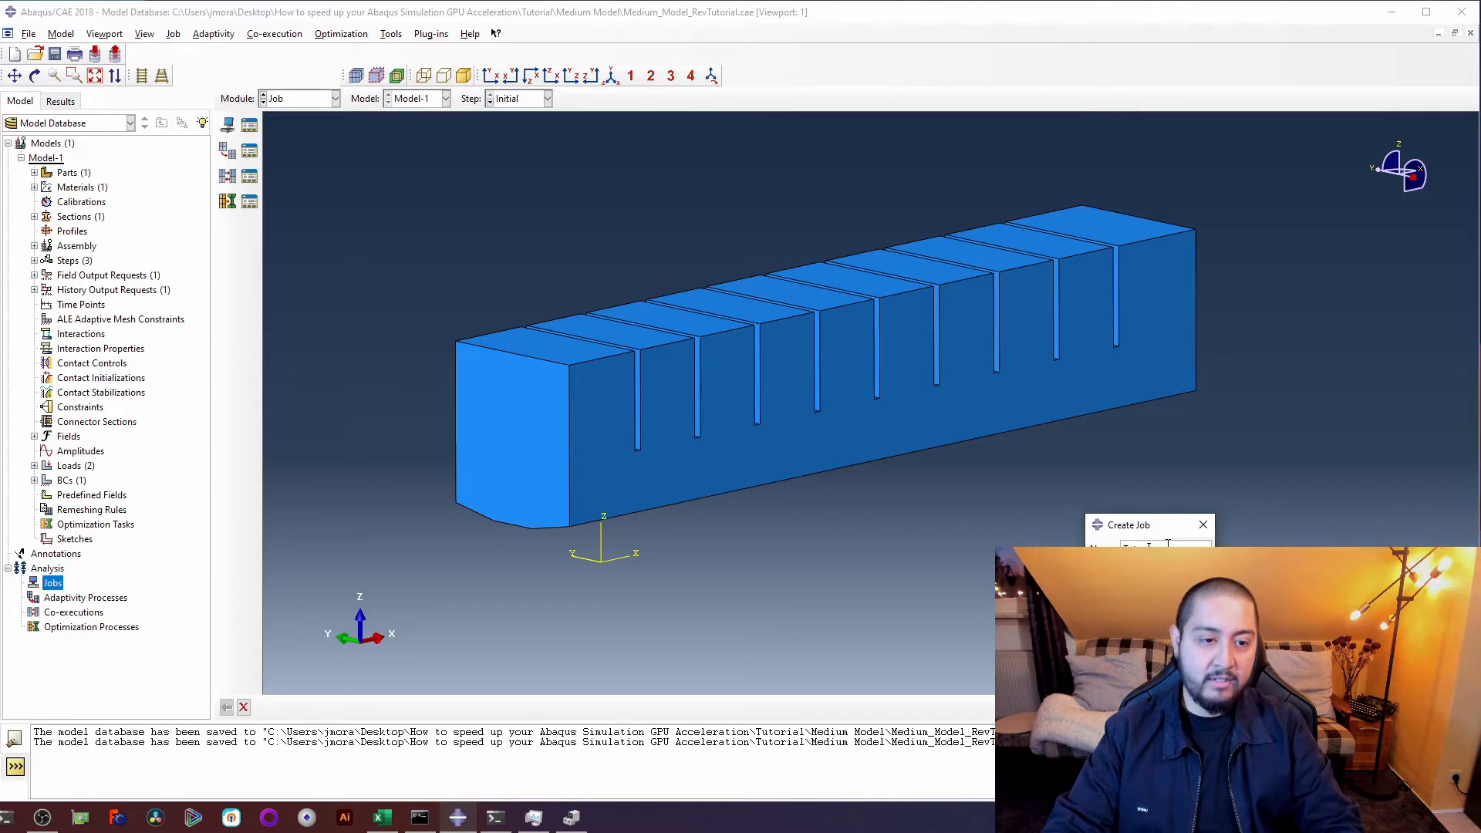
pyautogui.press('BackSpace')
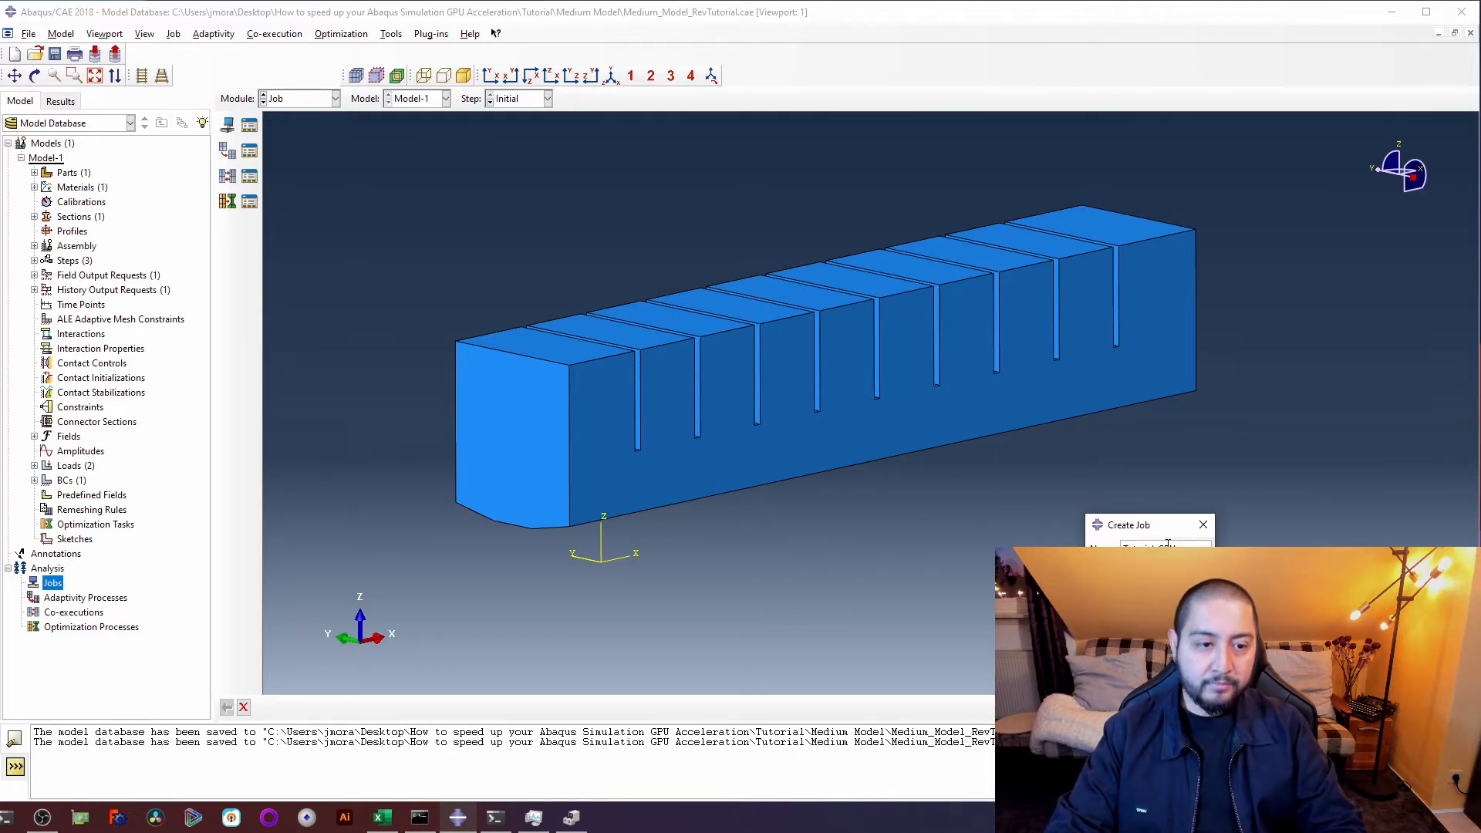
pyautogui.press('Return')
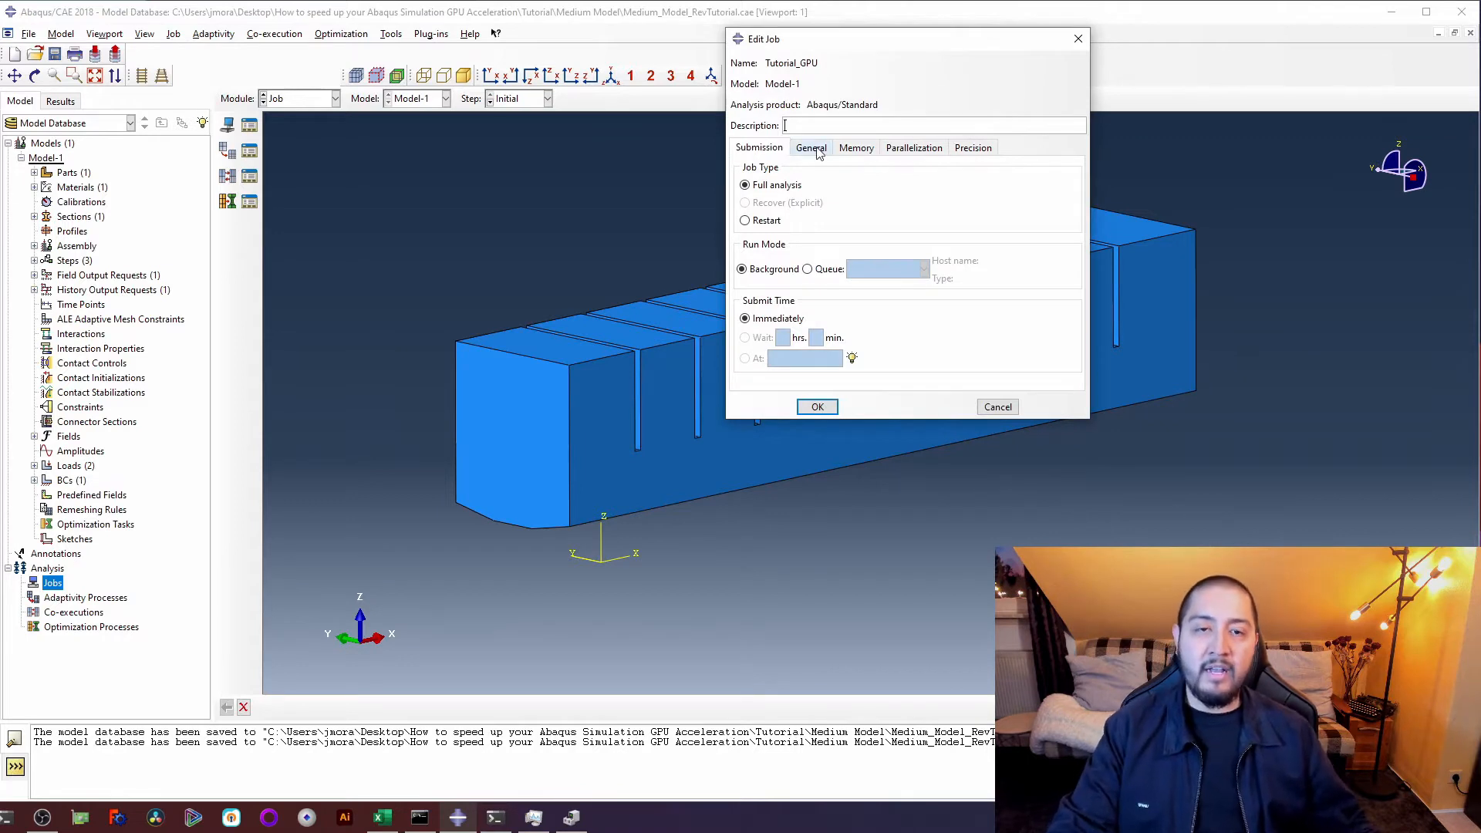
# Configure the job's parallelization to use 8 processors with GPGPU acceleration enabled, and confirm the job settings
pyautogui.moveTo(878, 41); pyautogui.dragTo(517, 210)
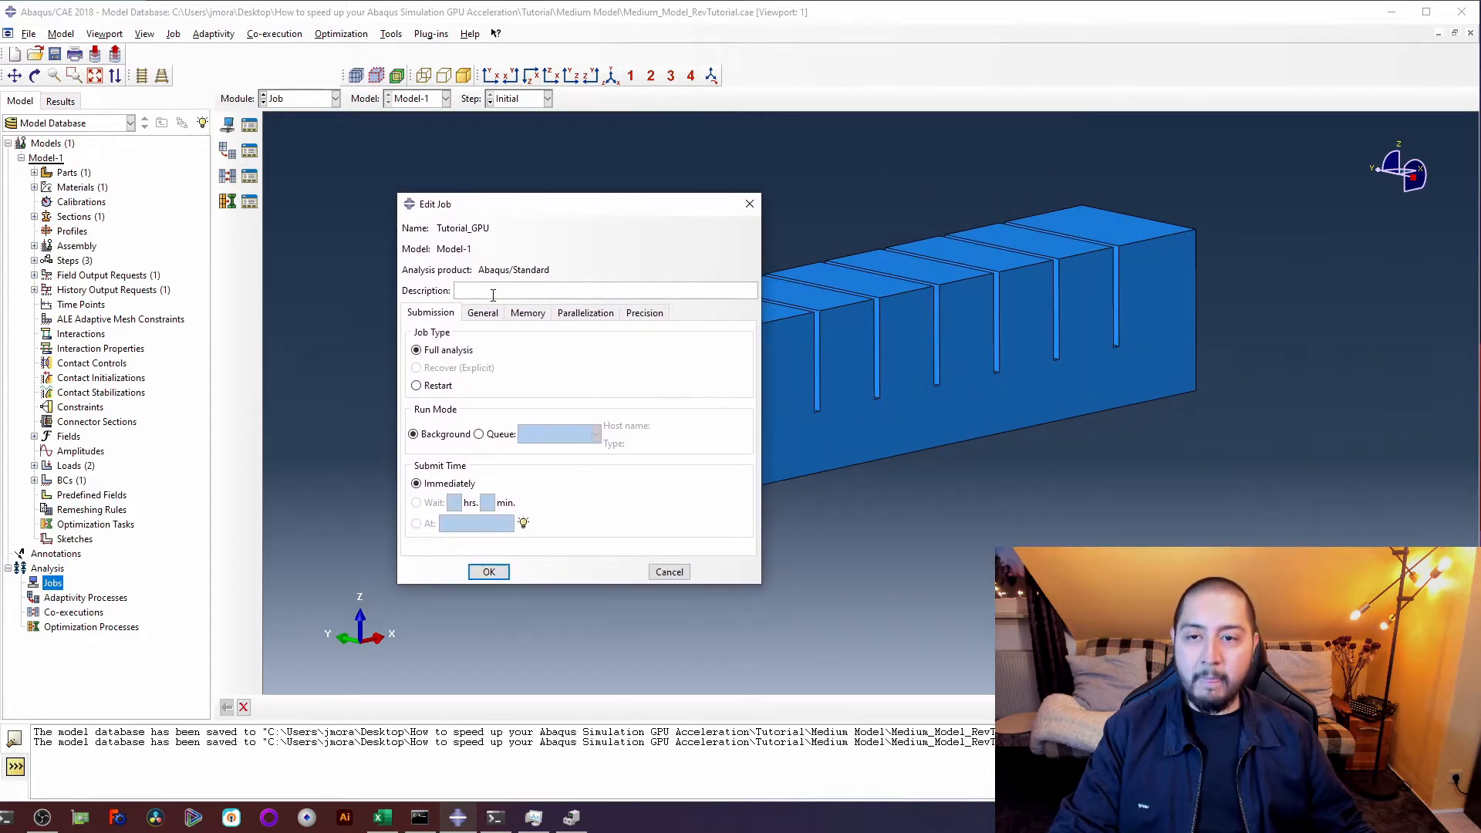
pyautogui.click(574, 316)
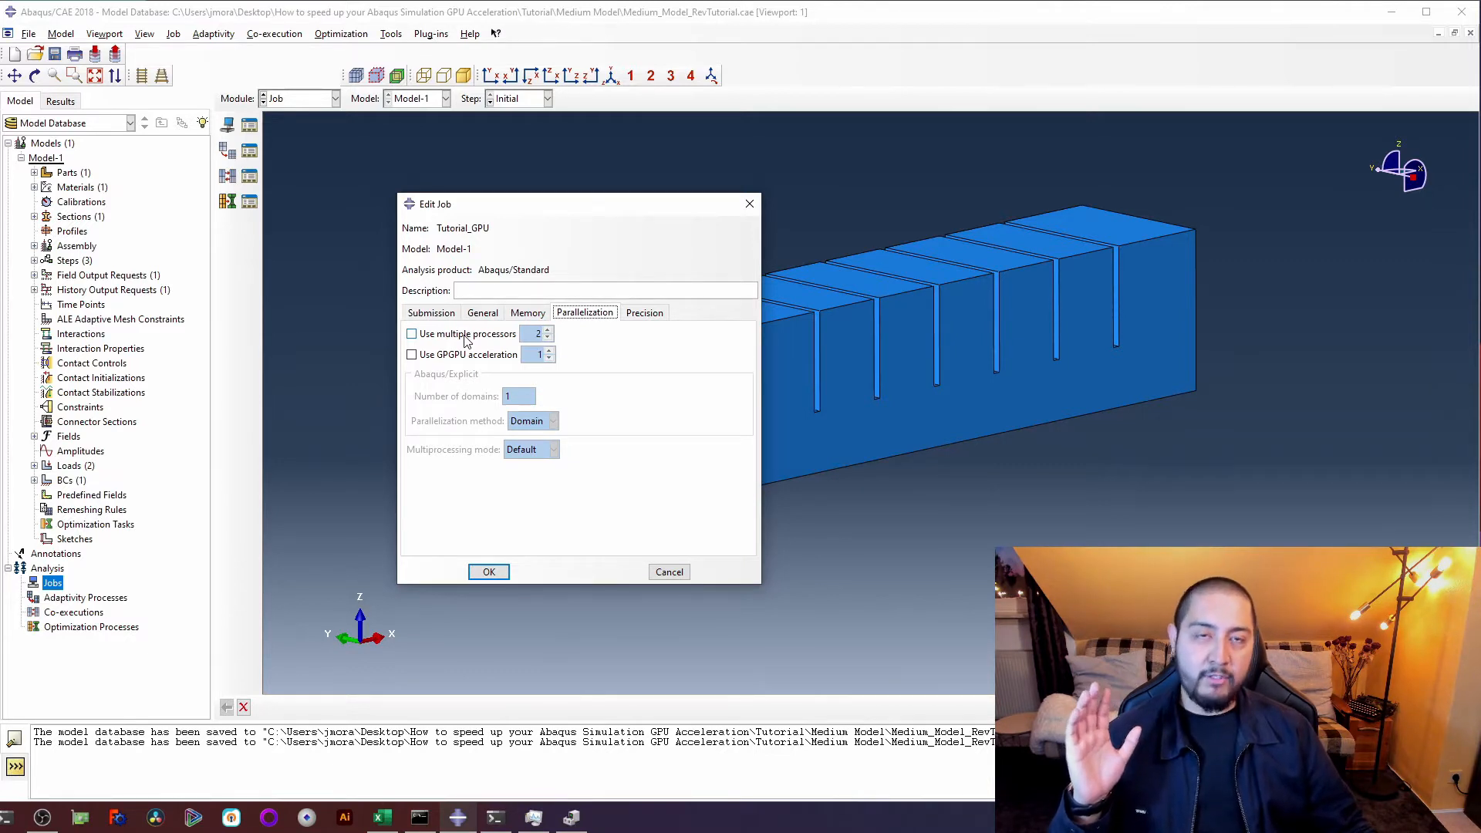
pyautogui.click(466, 341)
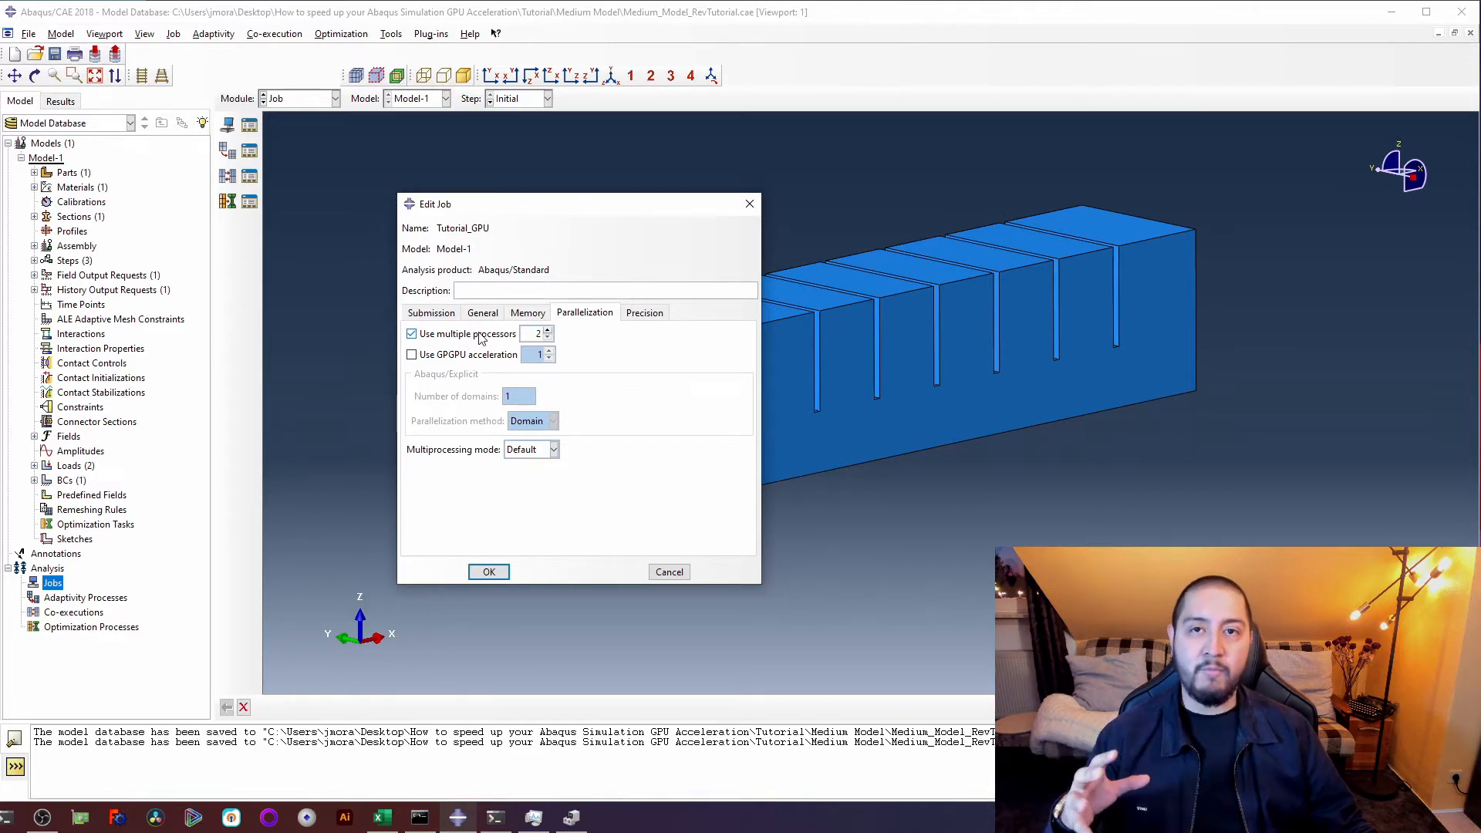
pyautogui.doubleClick(535, 333)
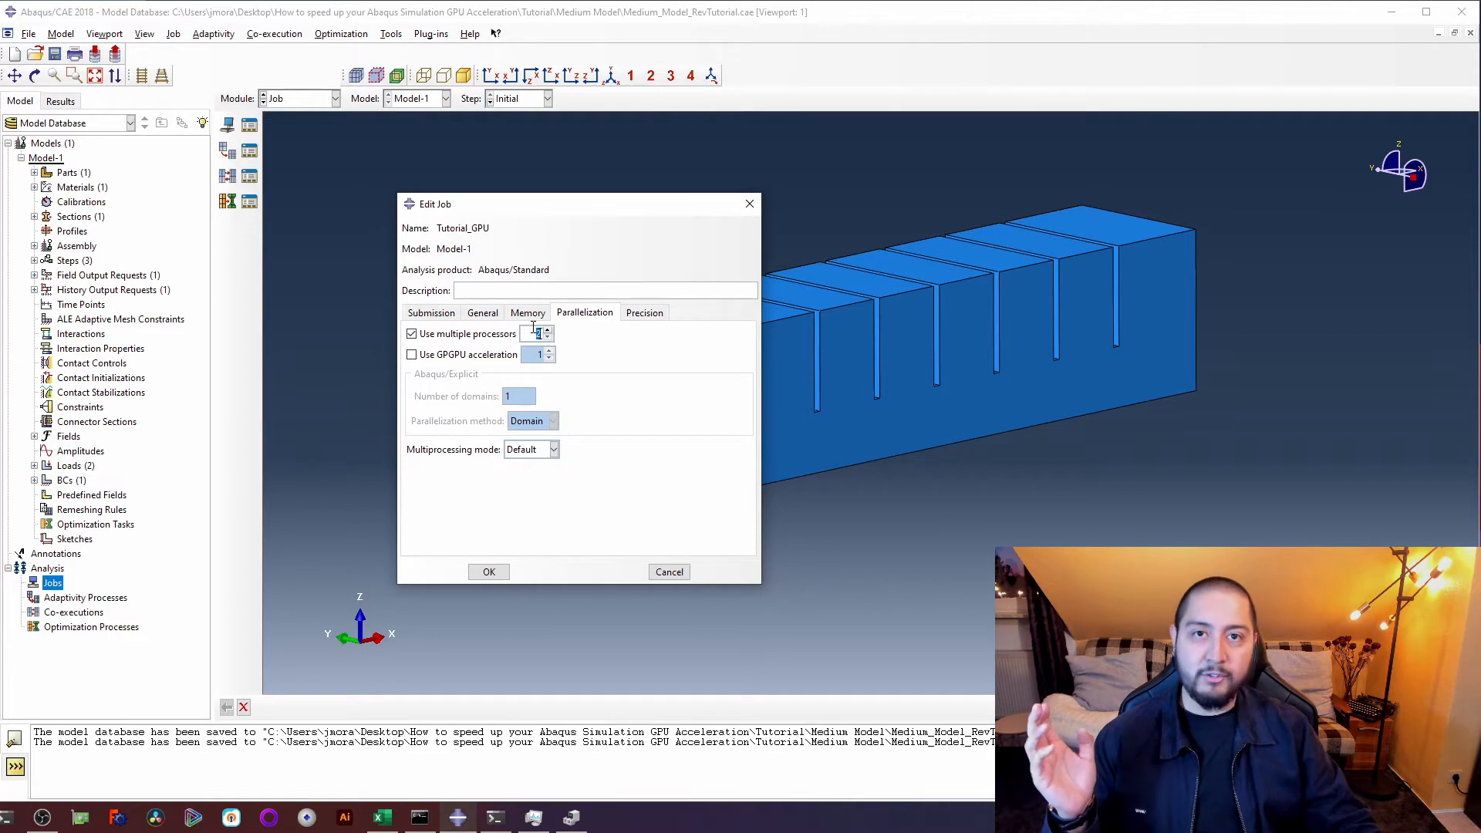
pyautogui.write('8')
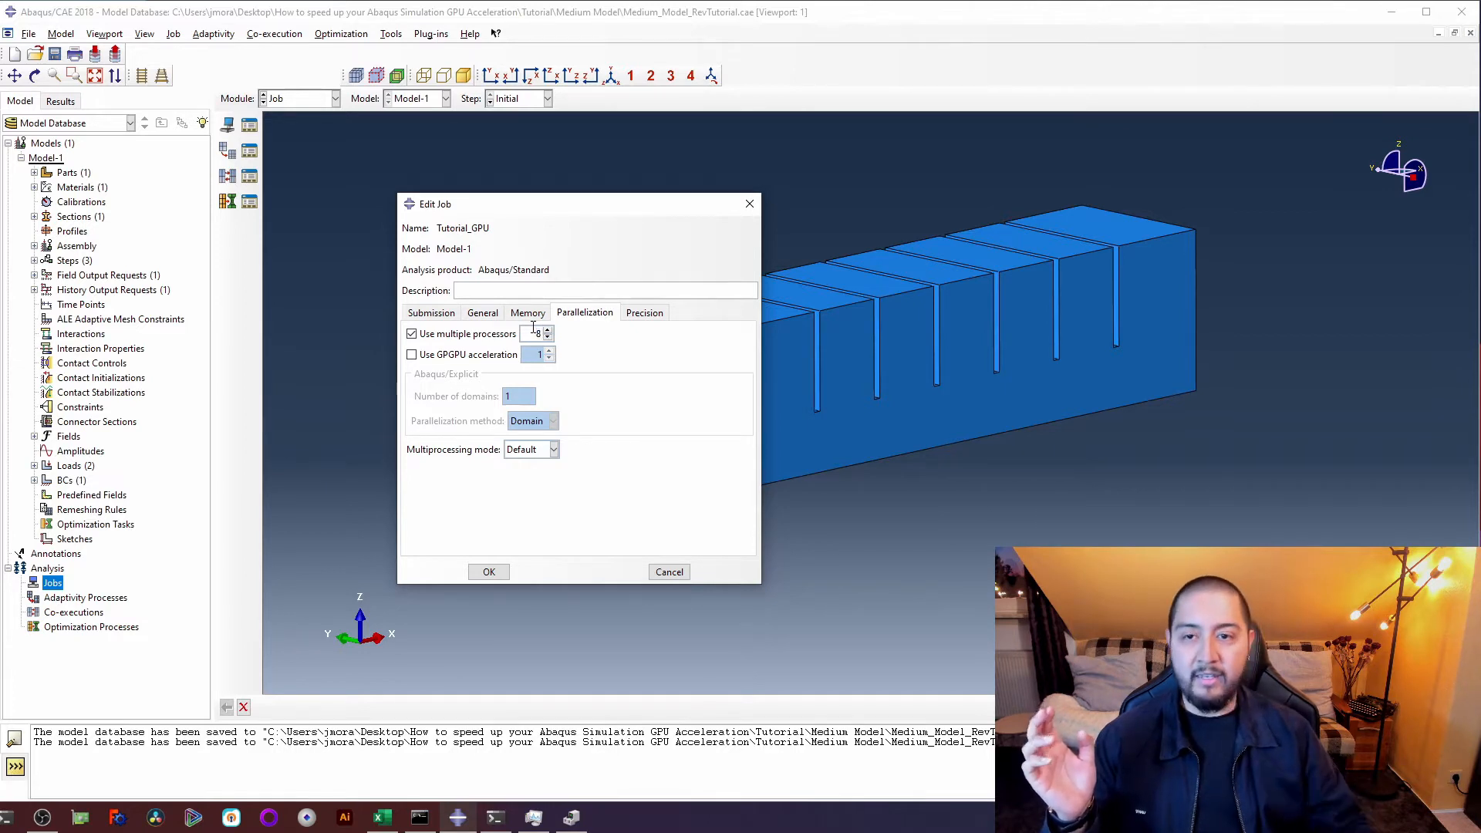
pyautogui.click(472, 355)
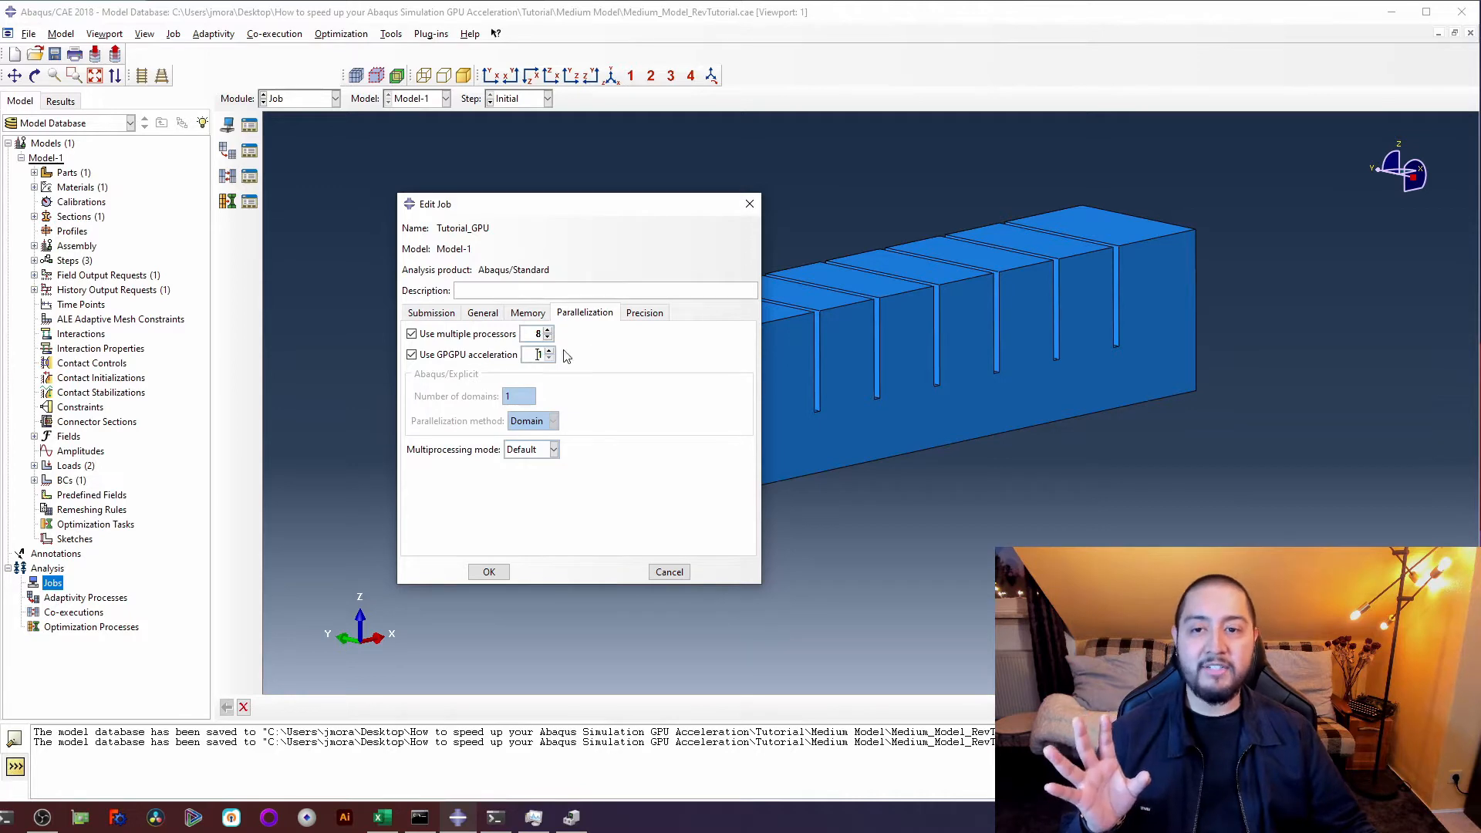
pyautogui.click(493, 572)
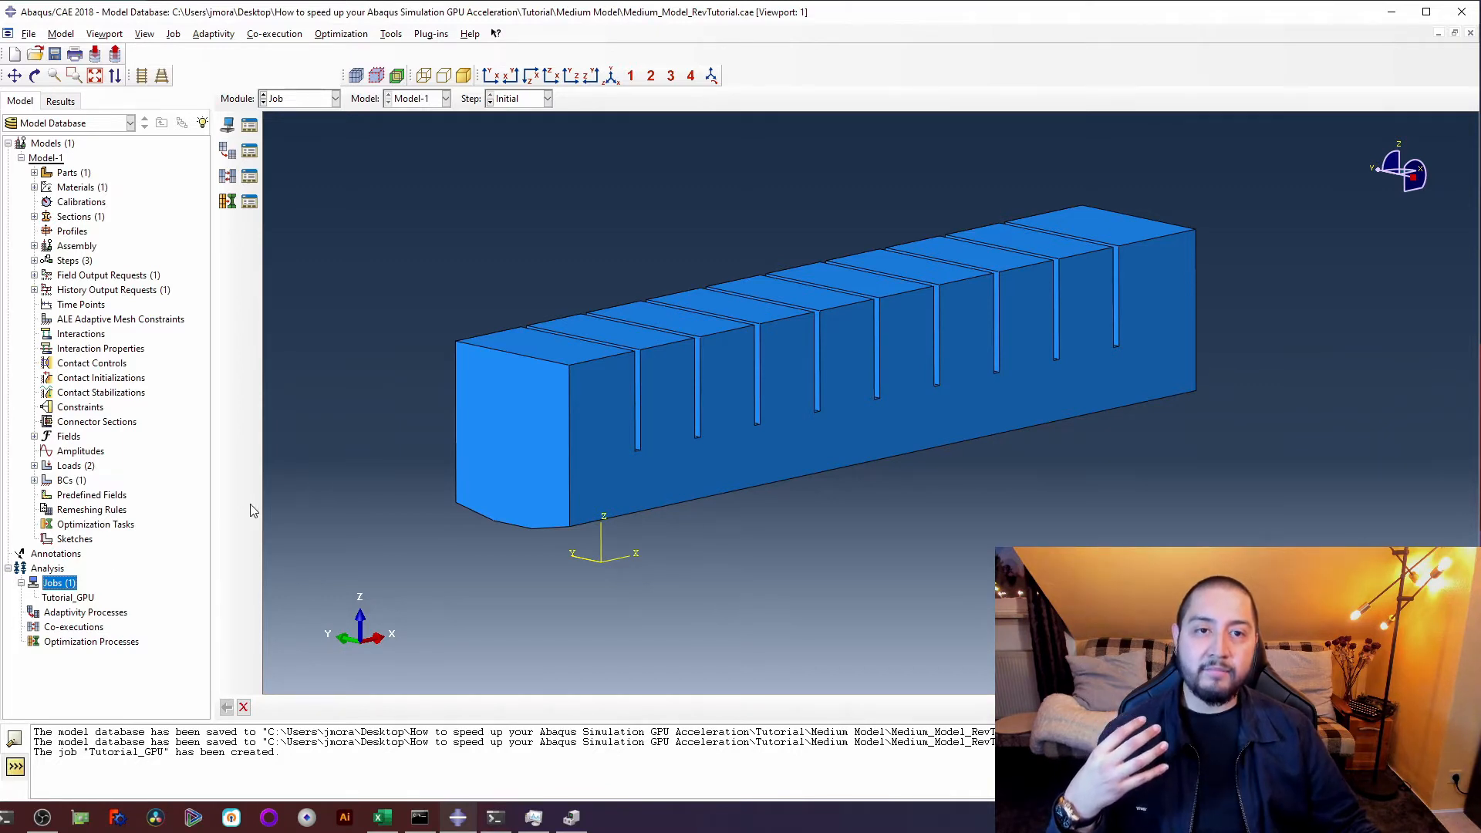
pyautogui.rightClick(66, 599)
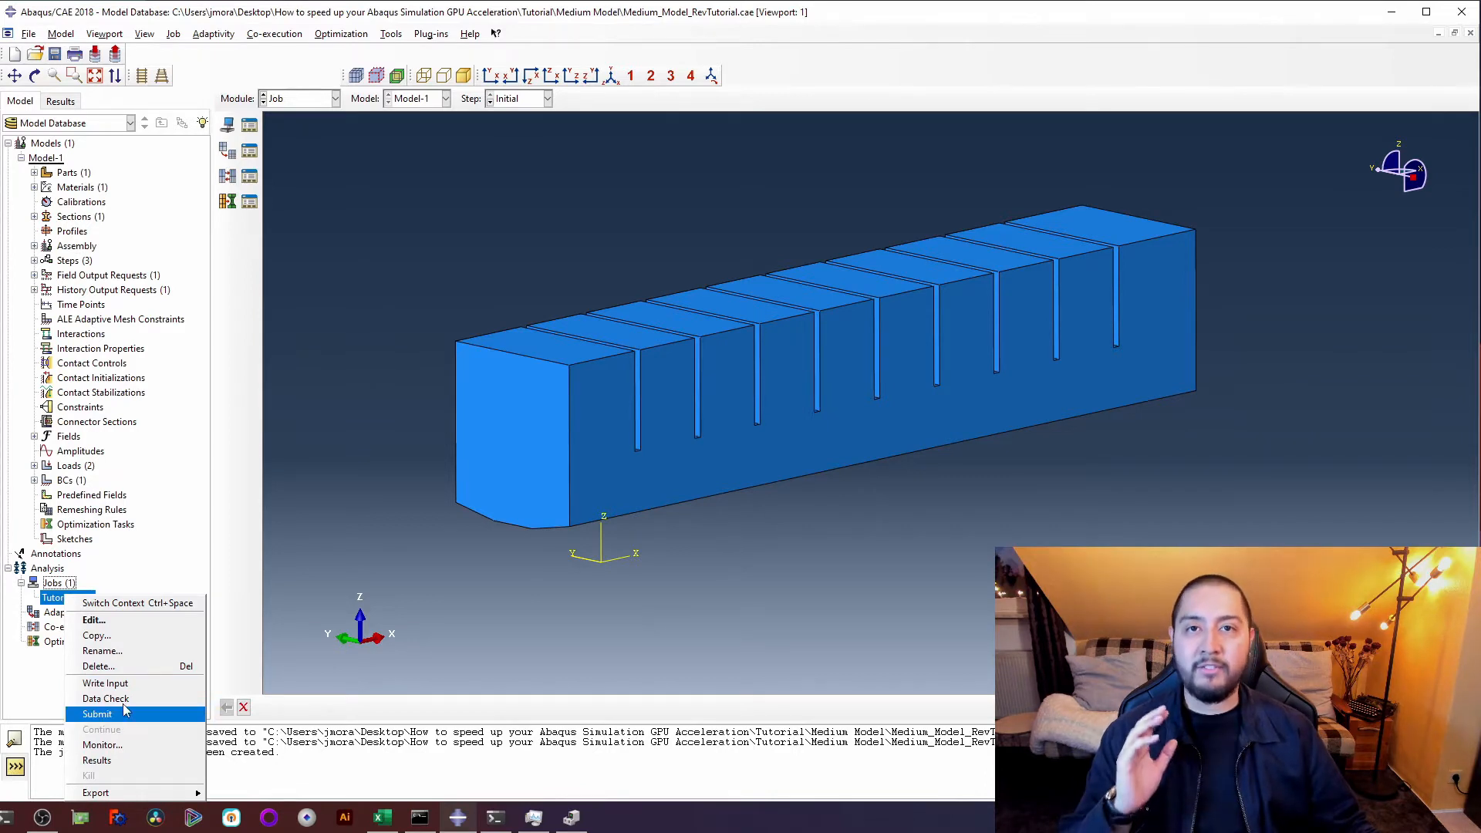
pyautogui.click(235, 636)
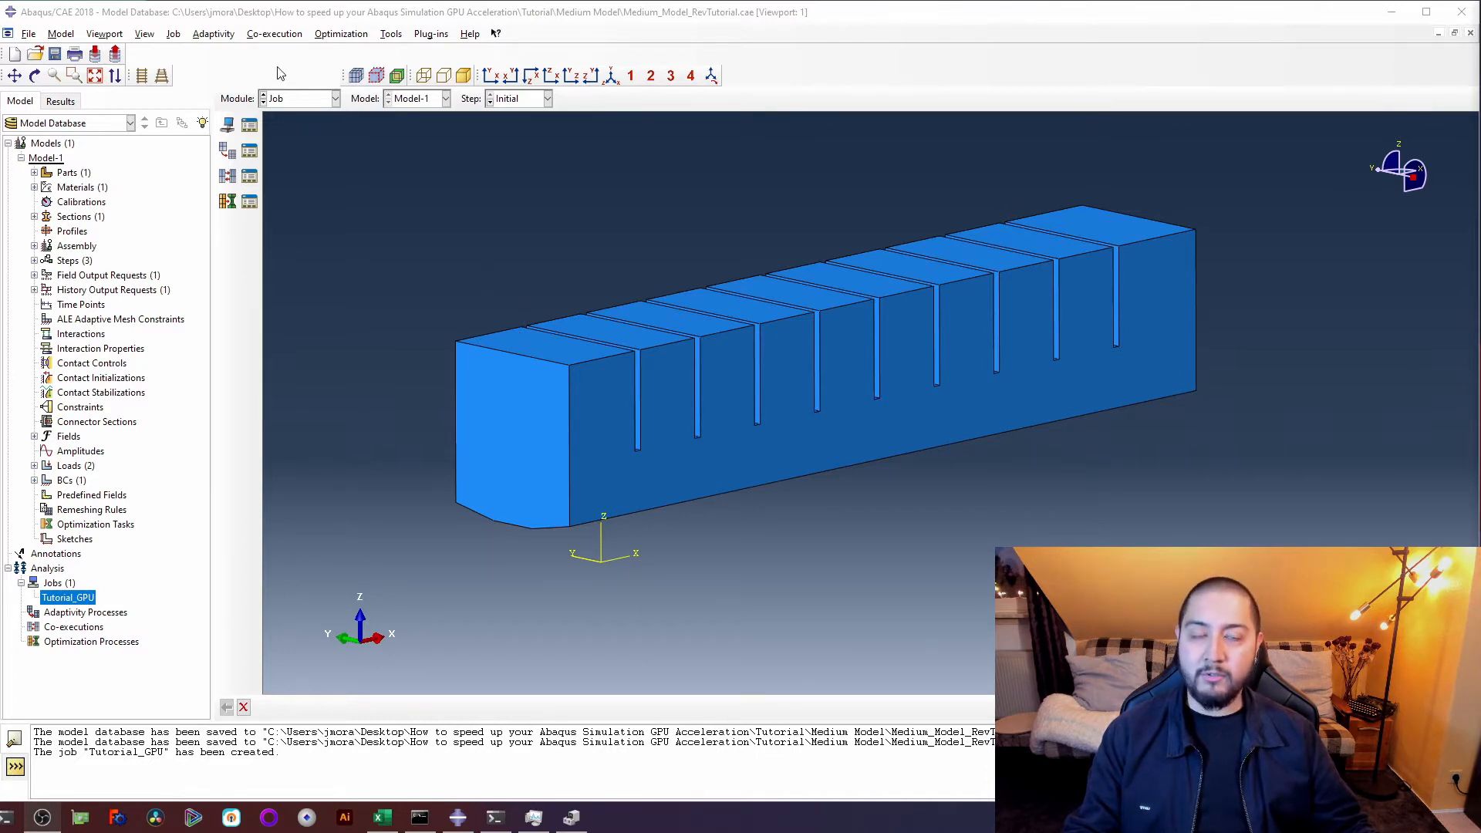
# Set the work directory to the Tutorial GPU folder on the Desktop
pyautogui.click(31, 36)
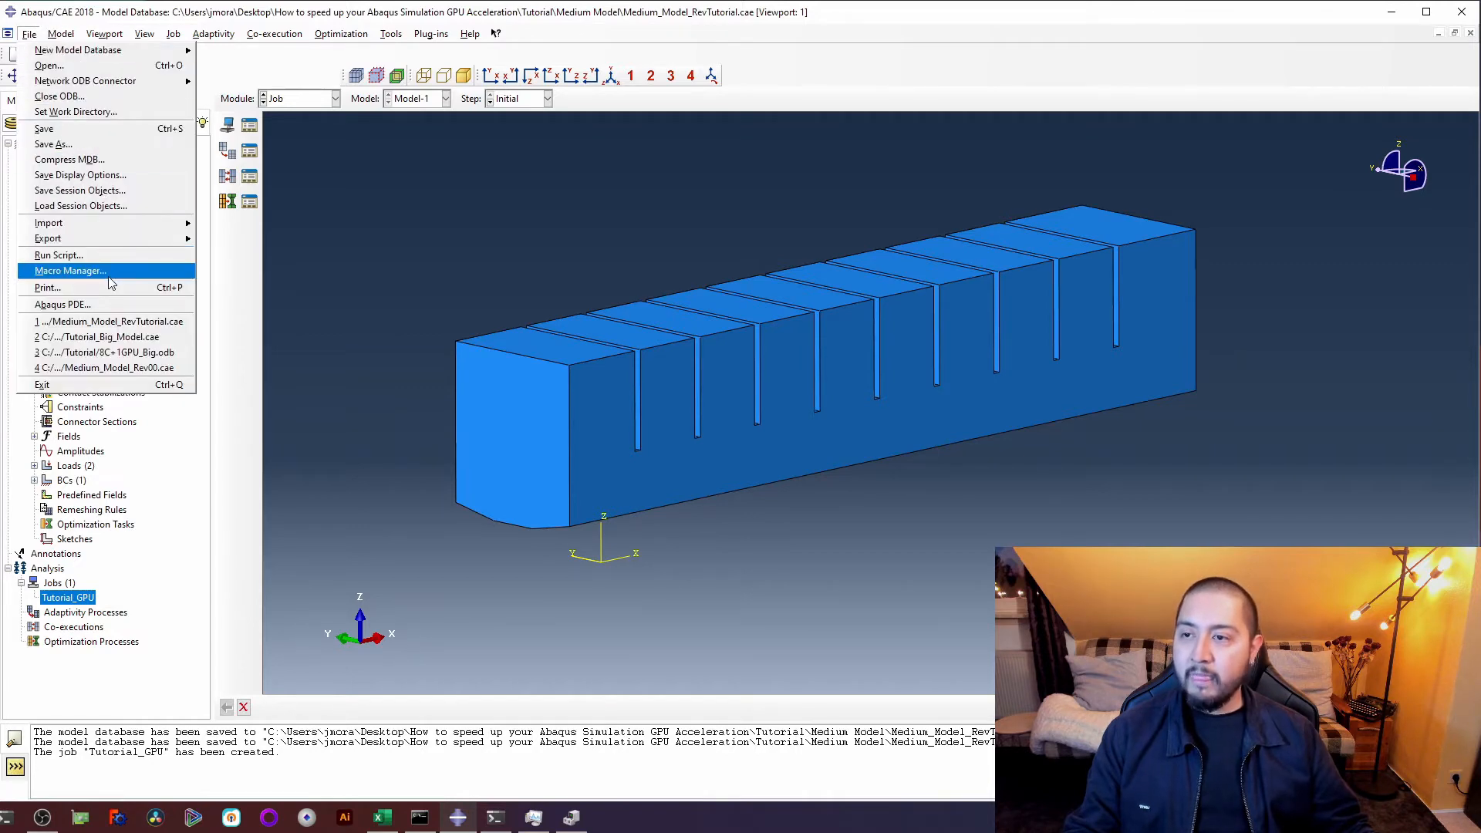
pyautogui.click(75, 112)
pyautogui.click(543, 260)
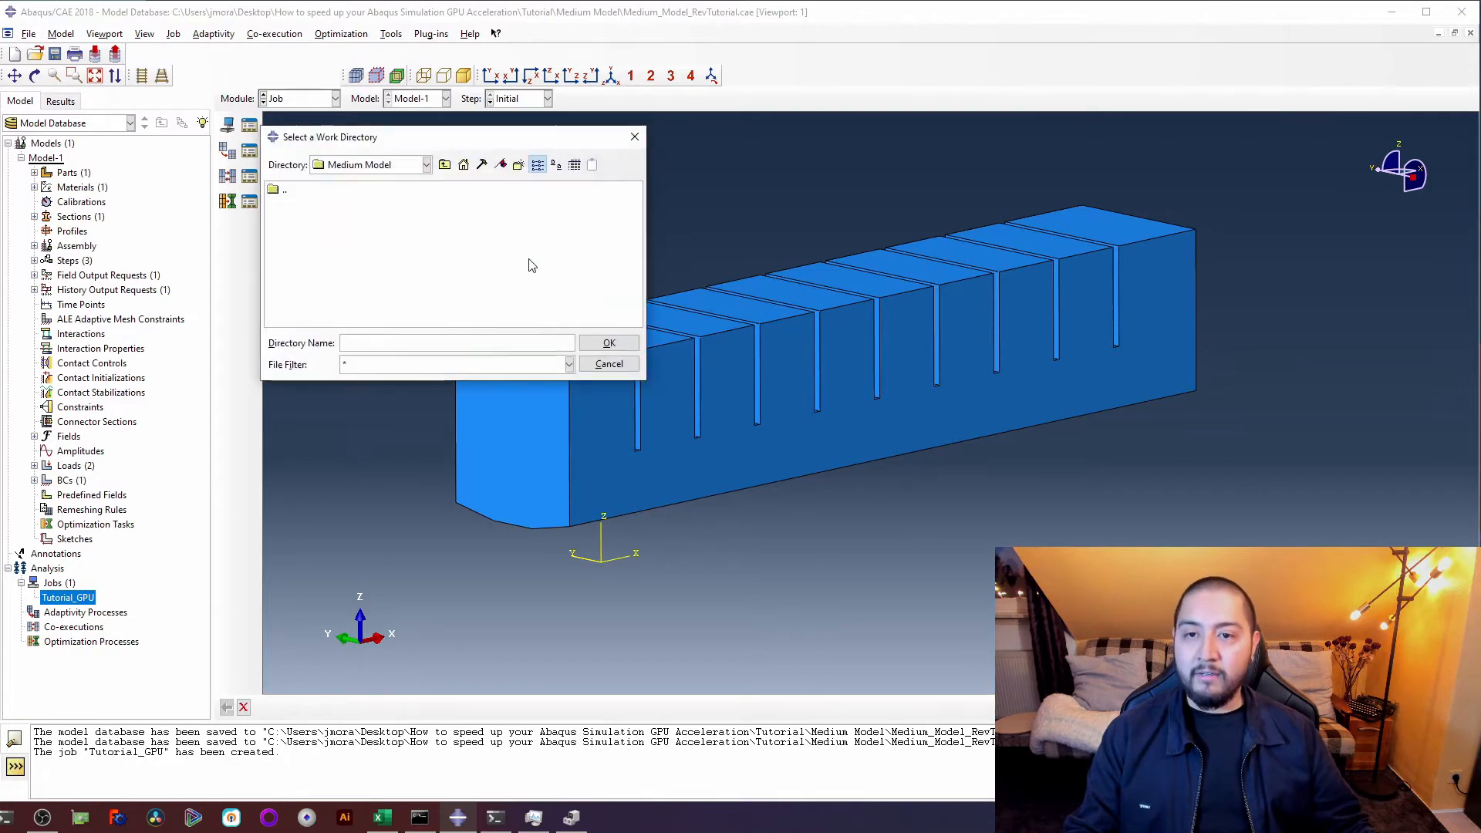
pyautogui.click(463, 165)
pyautogui.click(406, 248)
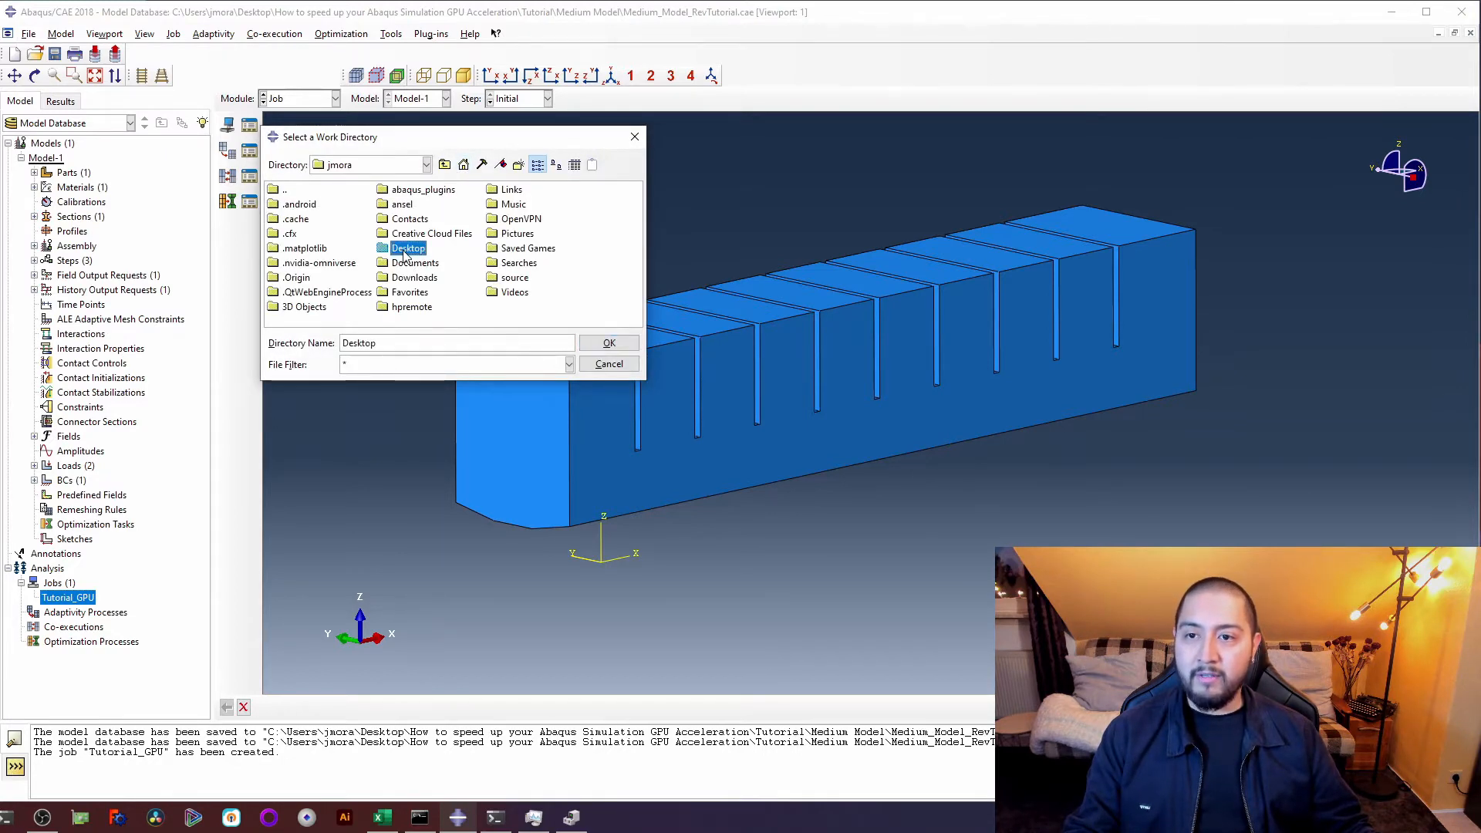
pyautogui.doubleClick(407, 248)
pyautogui.click(309, 234)
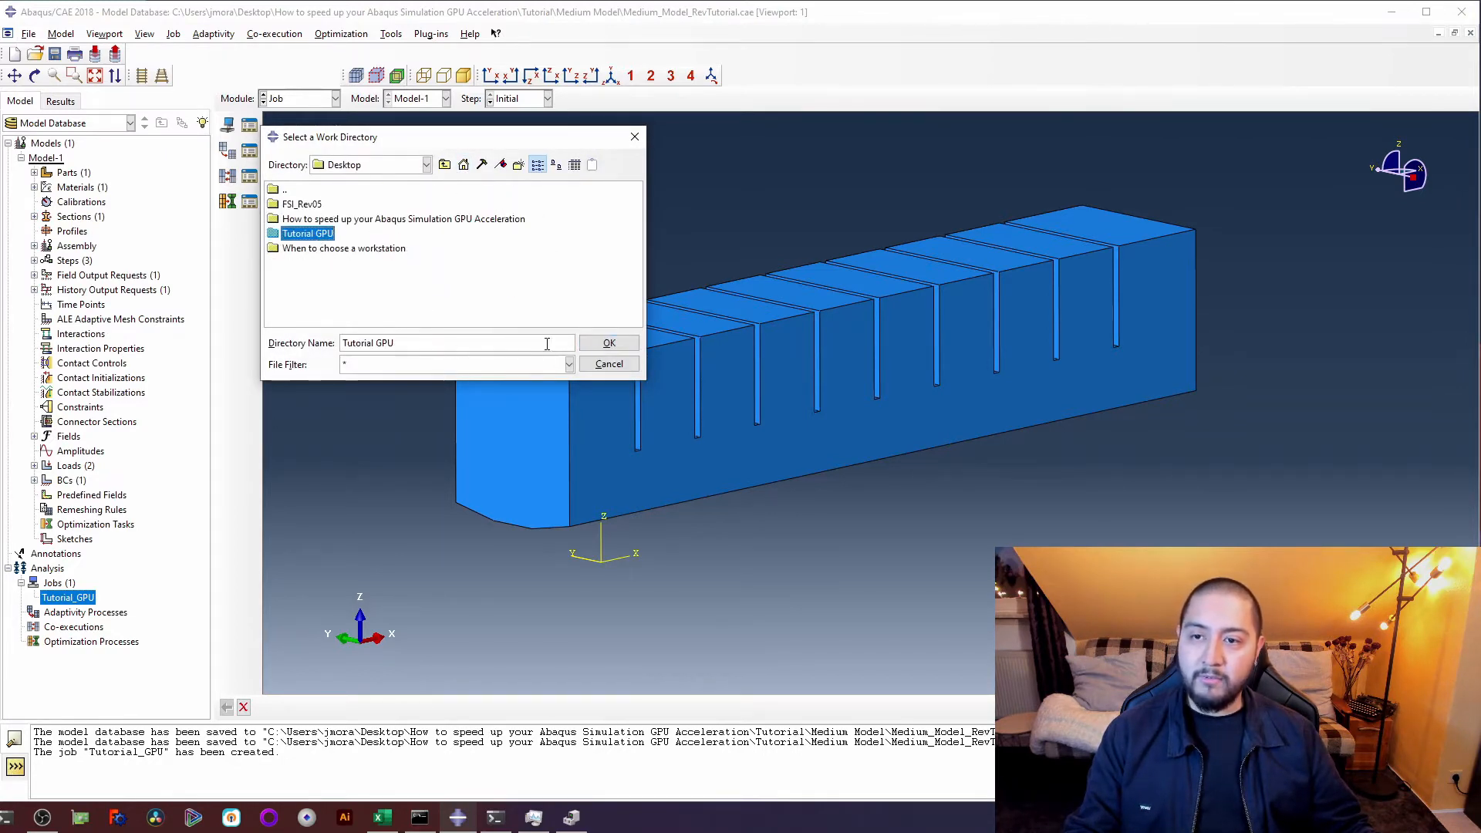
pyautogui.click(608, 342)
pyautogui.click(402, 325)
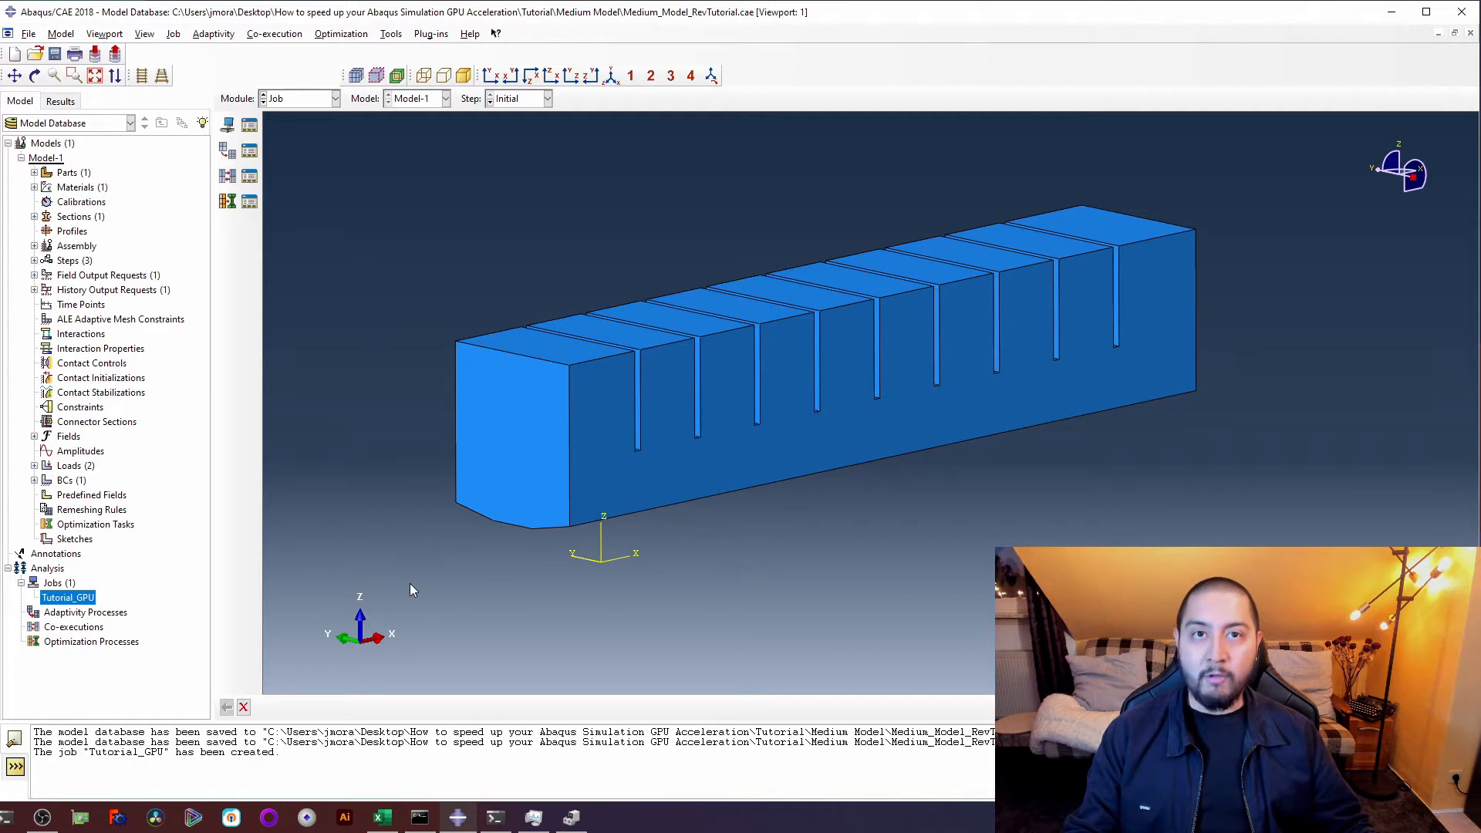
# Write the input file for the Tutorial_GPU job and save the model database
pyautogui.rightClick(82, 603)
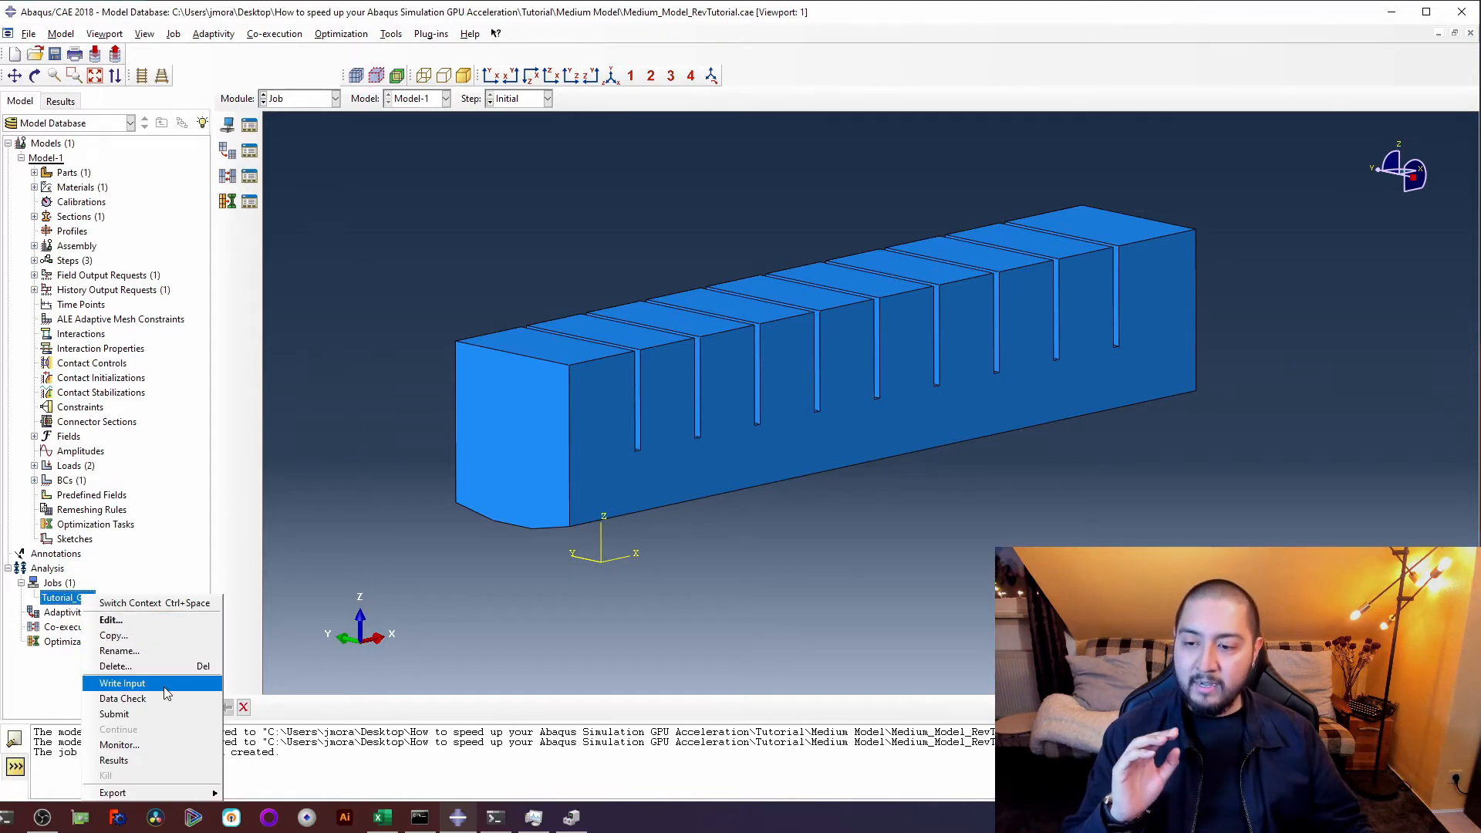
pyautogui.click(122, 683)
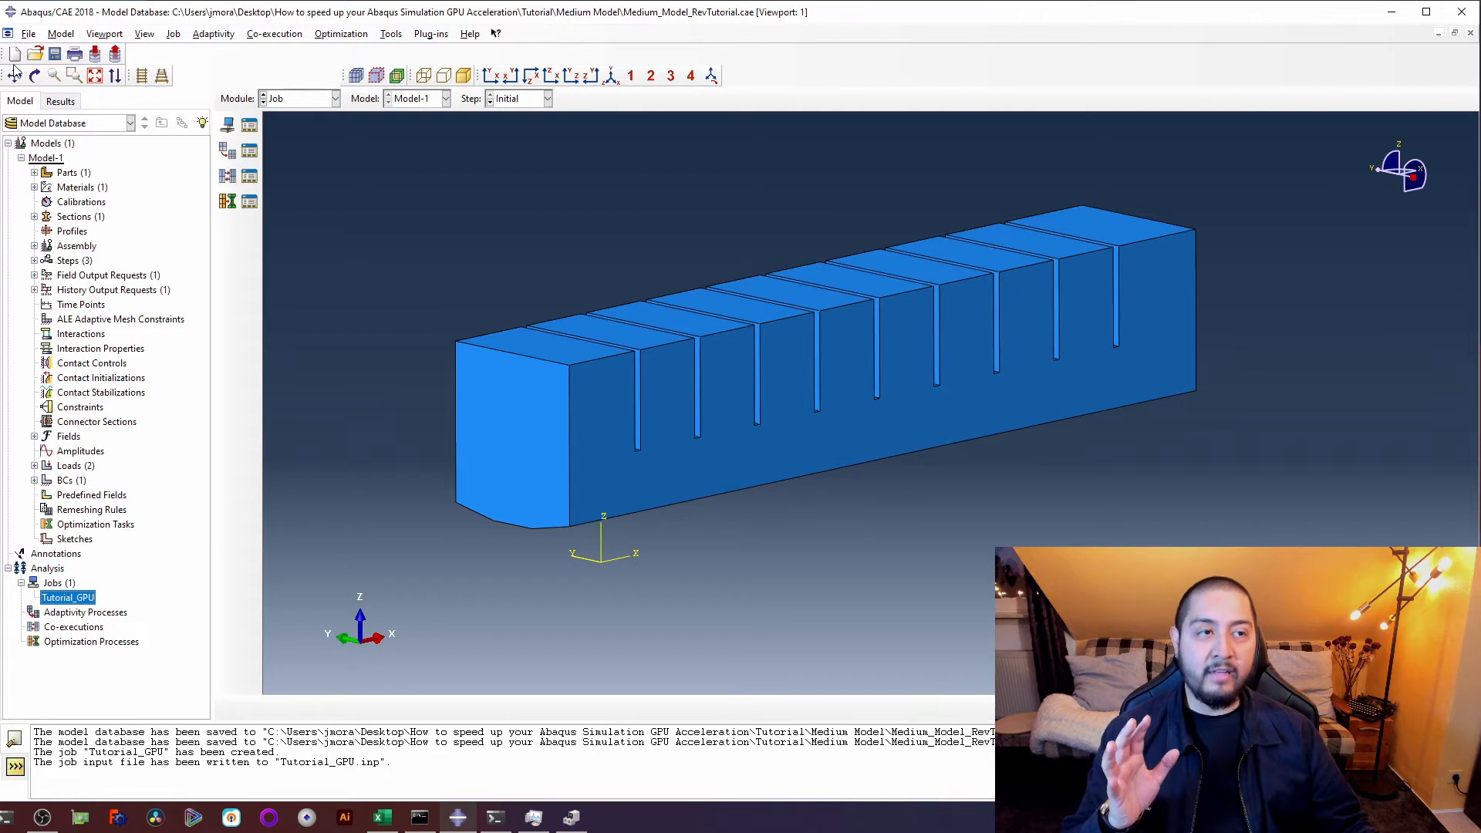
pyautogui.click(54, 53)
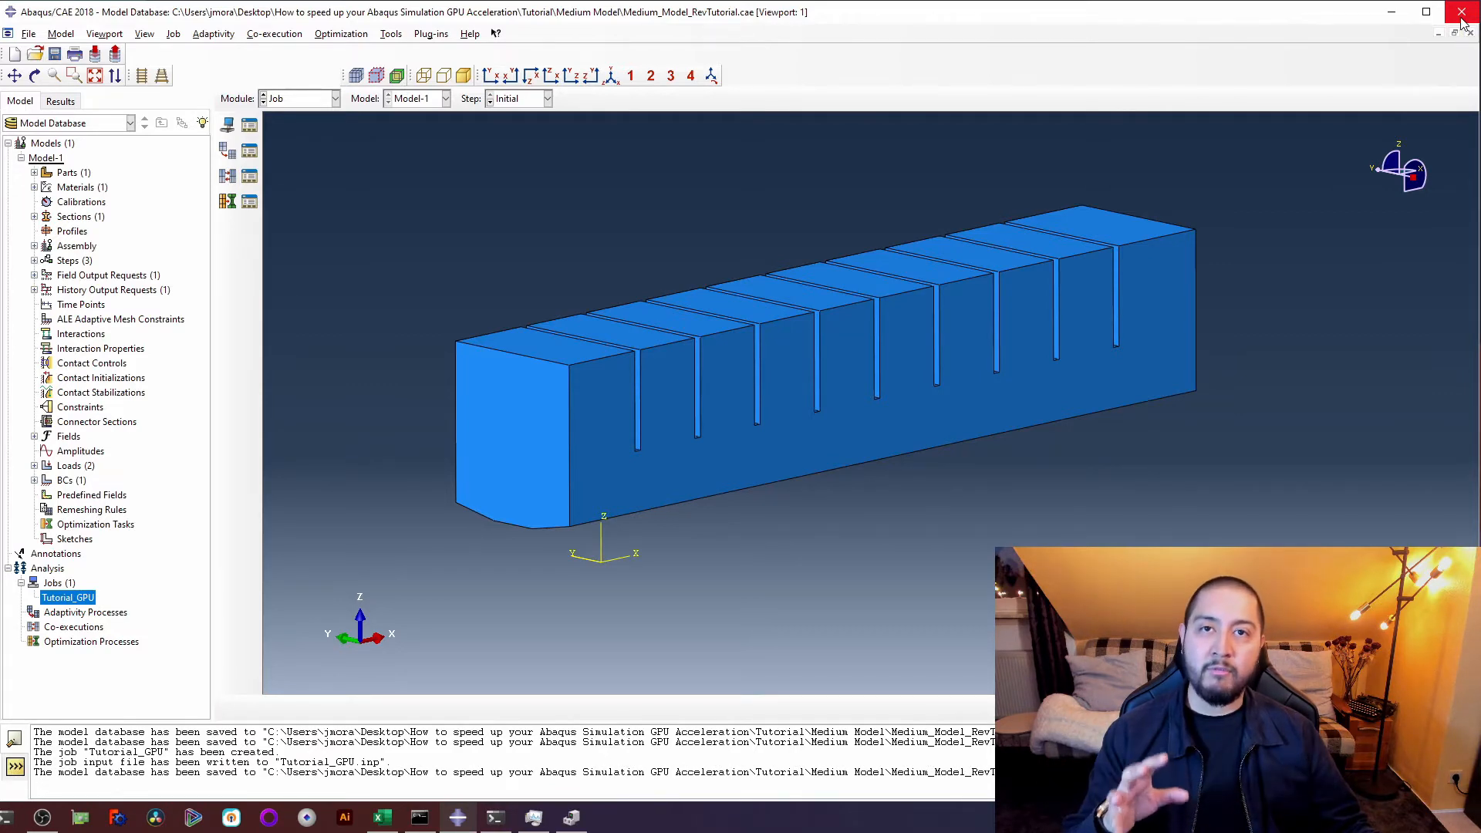
# Close Abaqus/CAE and bring up the Windows PowerShell terminal, placing its window clear on the desktop
pyautogui.click(1462, 13)
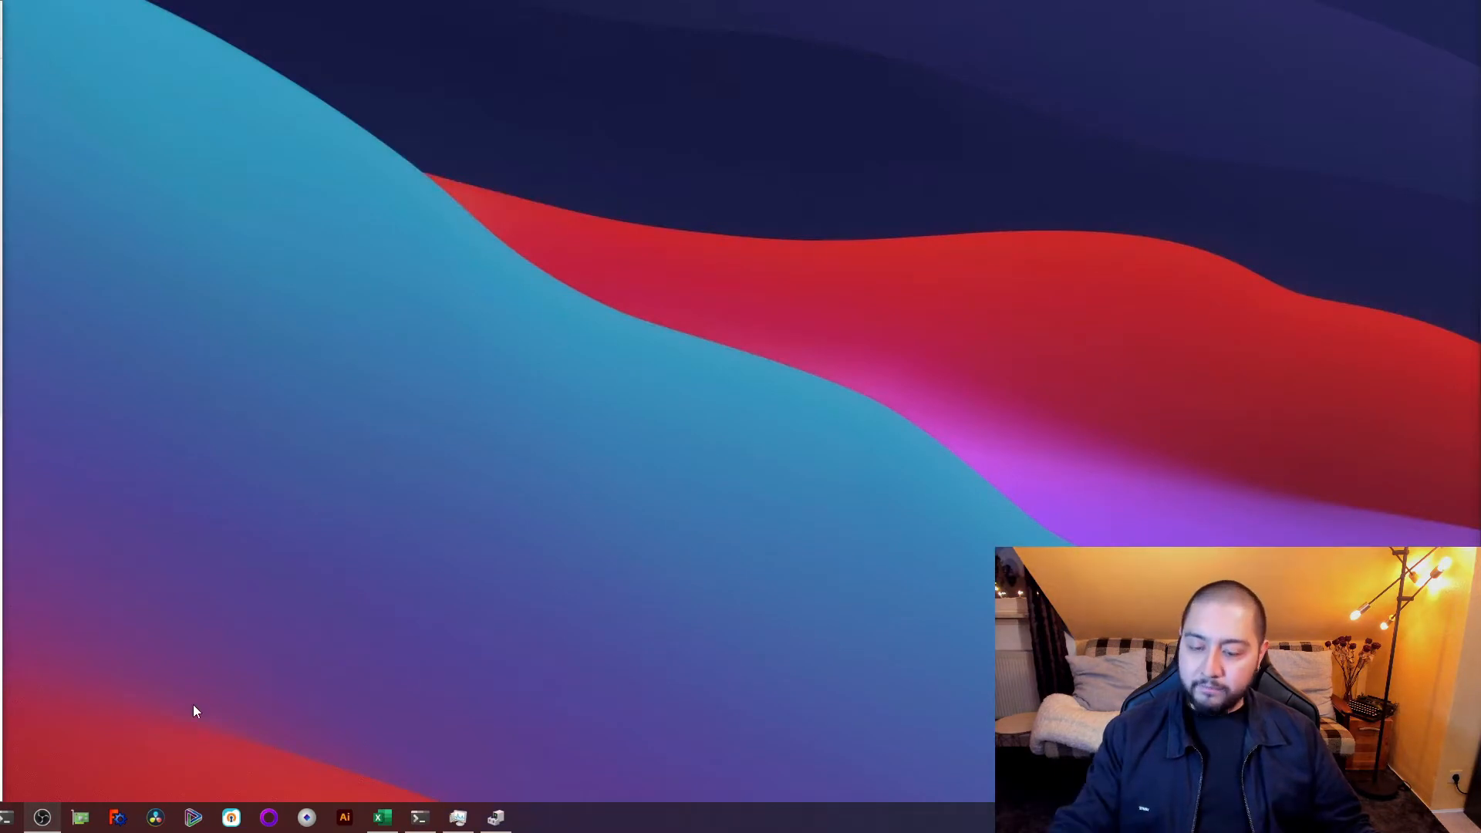
pyautogui.click(419, 816)
pyautogui.moveTo(30, 34); pyautogui.dragTo(761, 186)
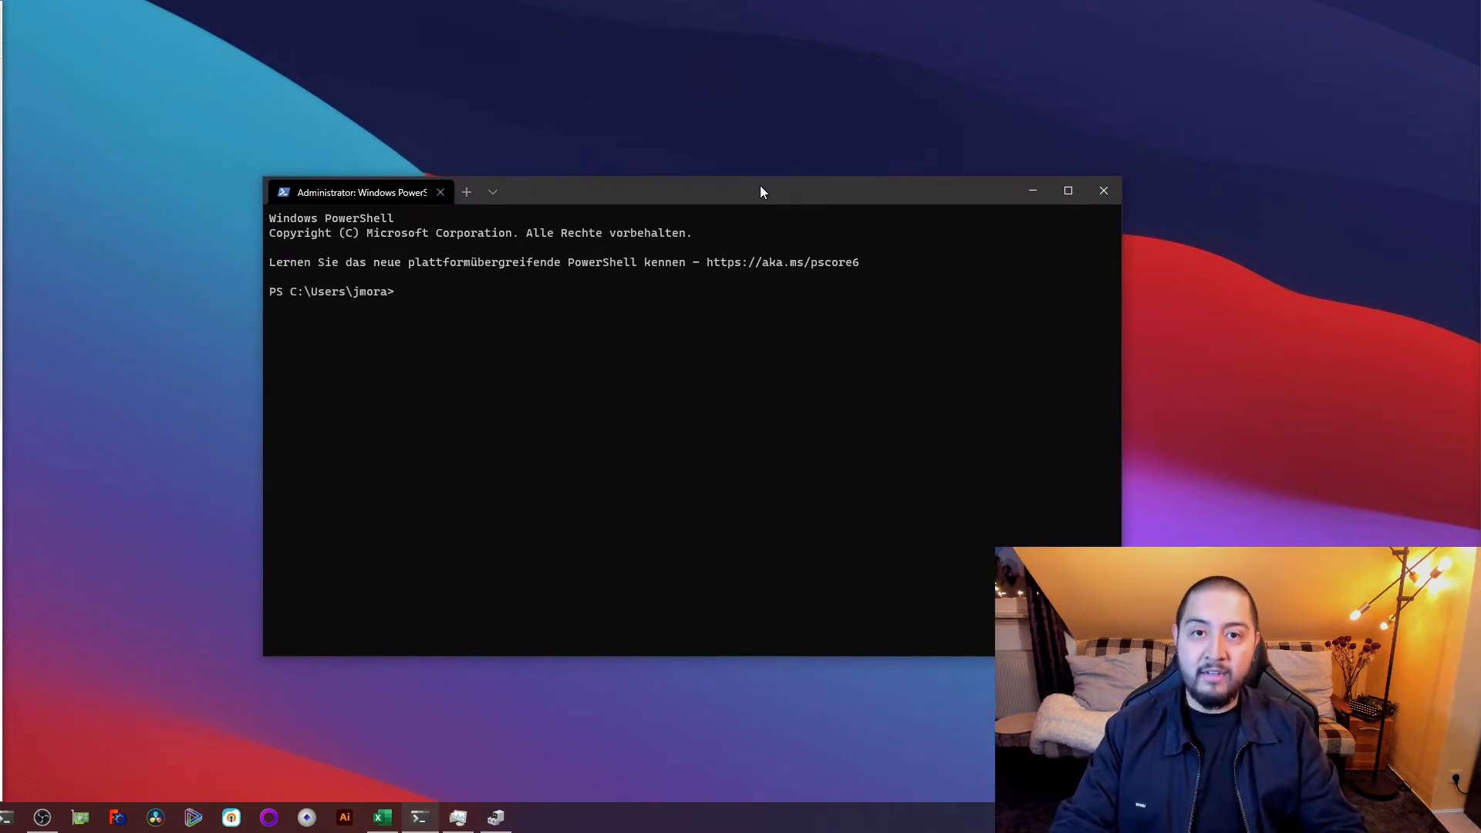
pyautogui.moveTo(737, 202); pyautogui.dragTo(574, 114)
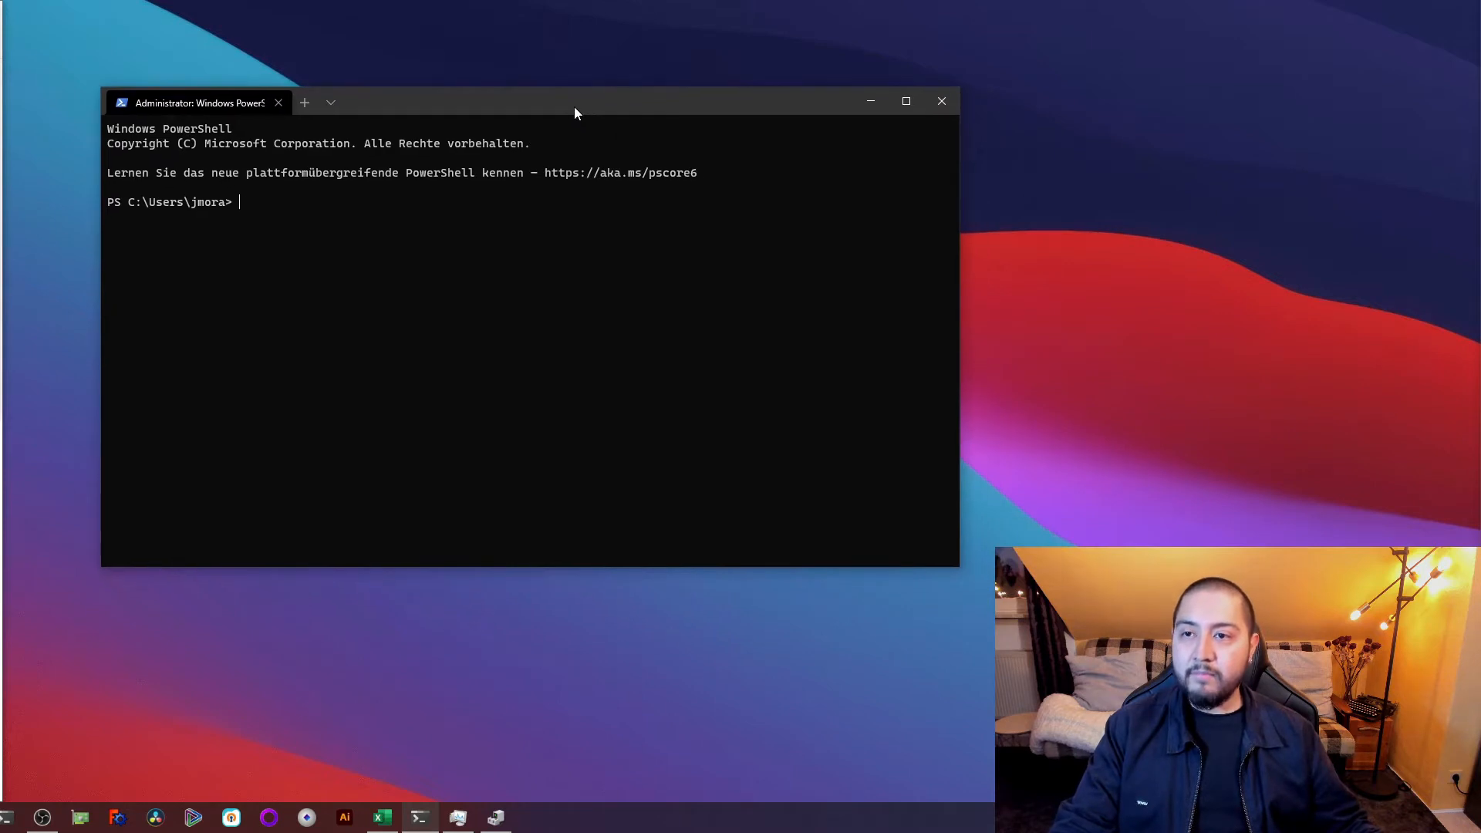
pyautogui.doubleClick(574, 114)
pyautogui.doubleClick(577, 22)
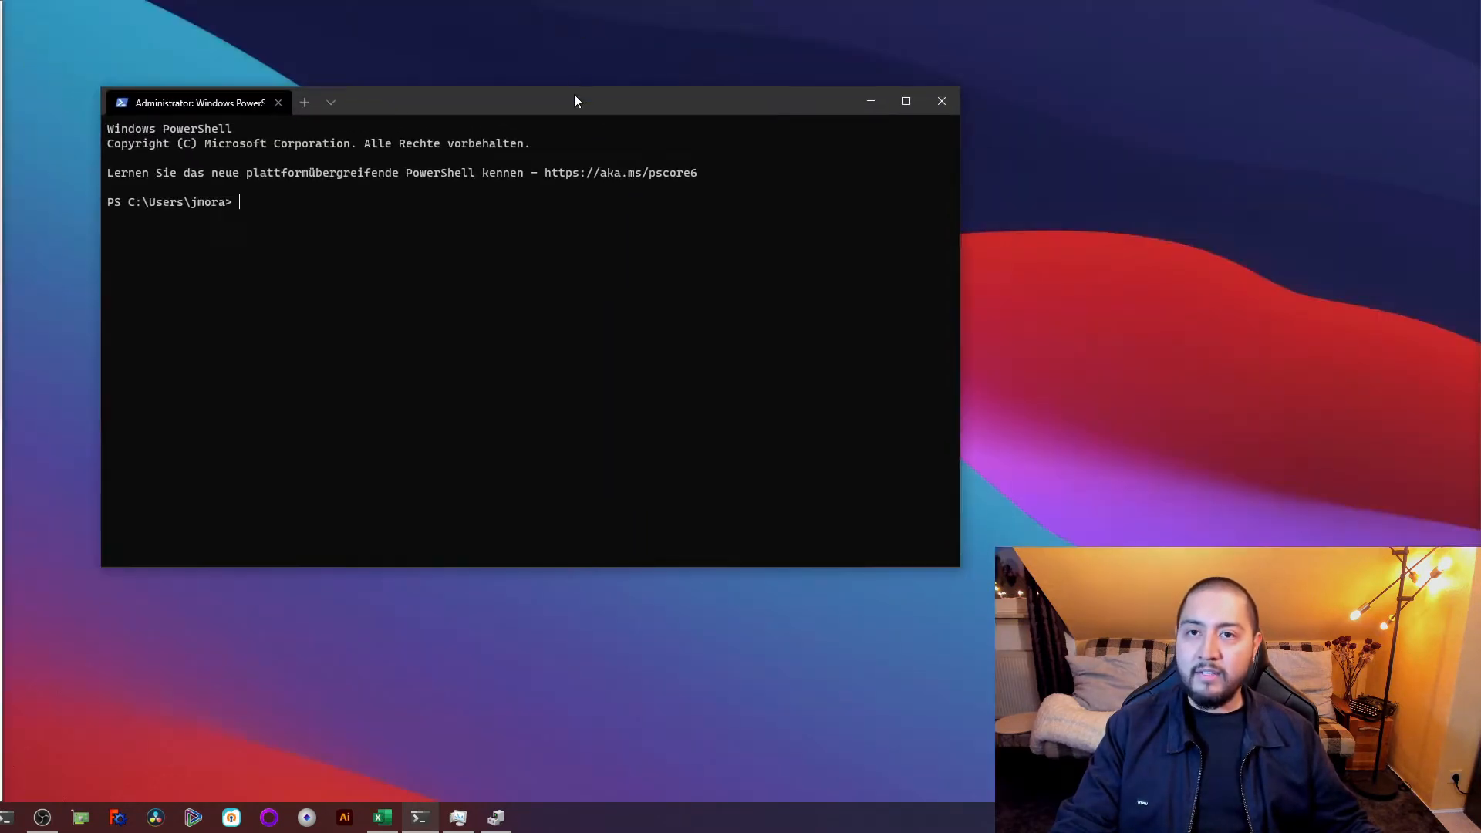
# Change the terminal's directory to .\Desktop\Tutorial GPU and list its files with ls
pyautogui.write('cd .\\D')
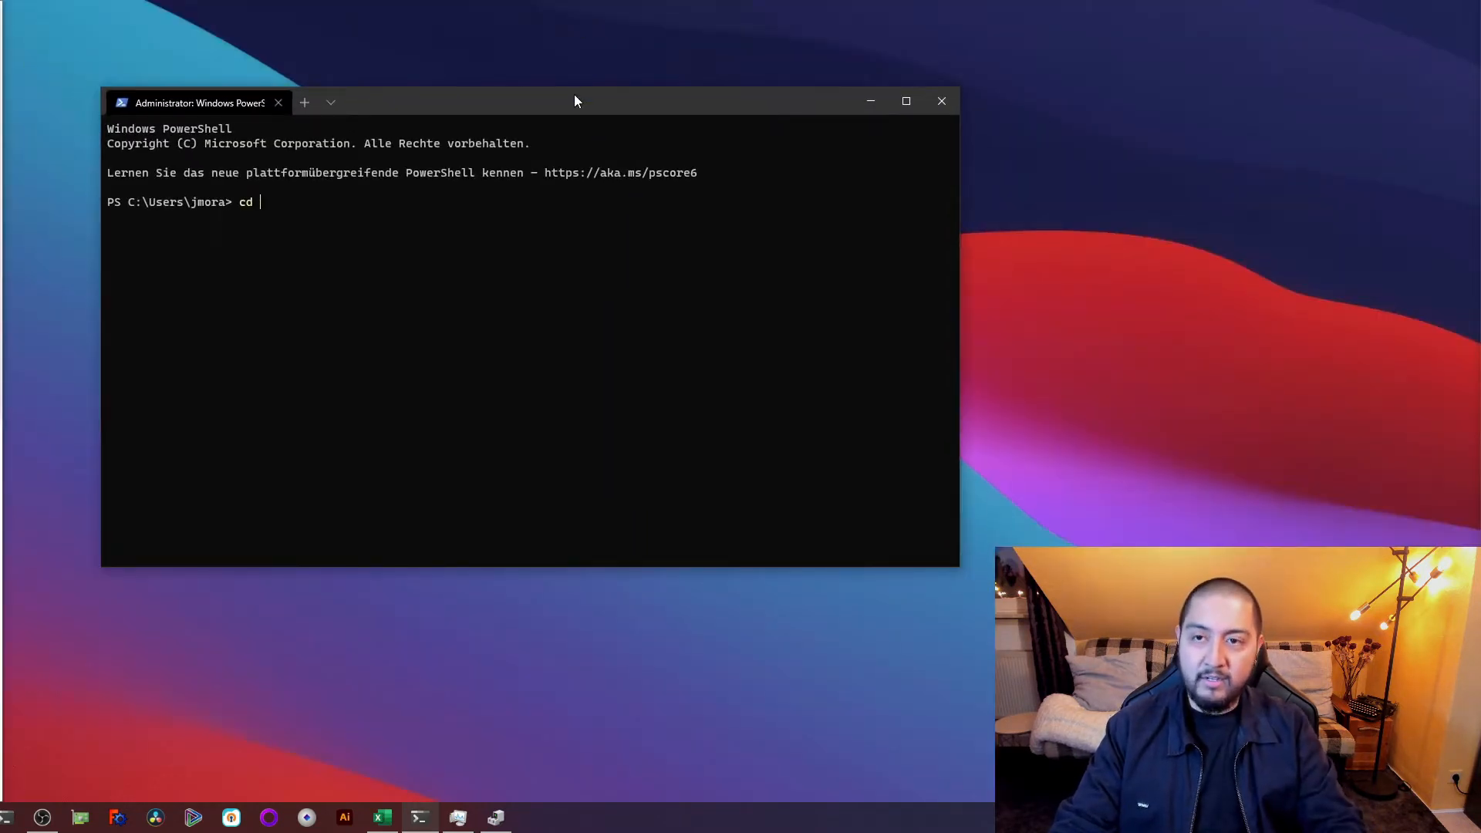
pyautogui.write('esk')
pyautogui.press('Tab')
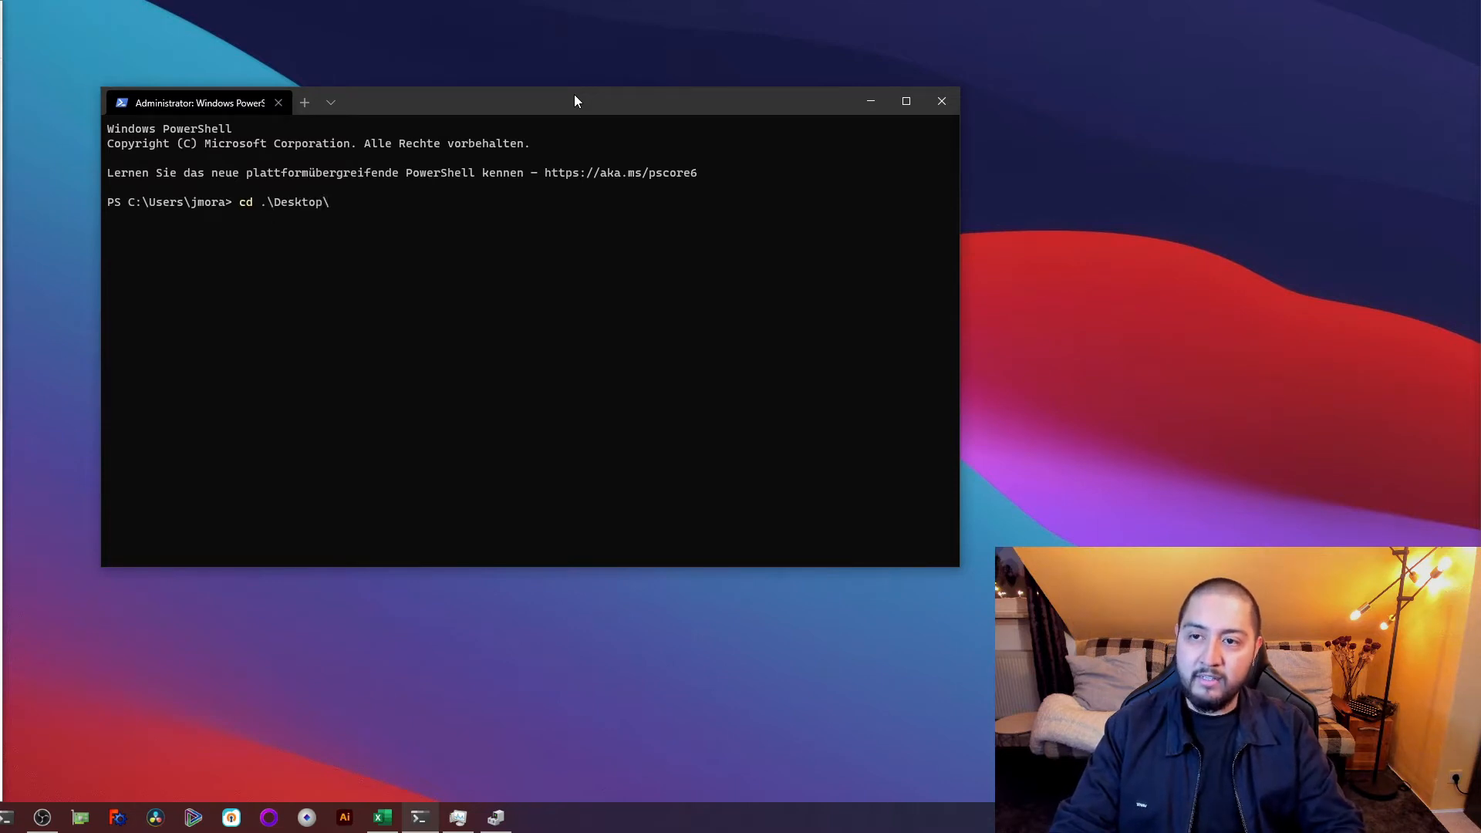
pyautogui.write('Tu')
pyautogui.press('Tab')
pyautogui.press('Return')
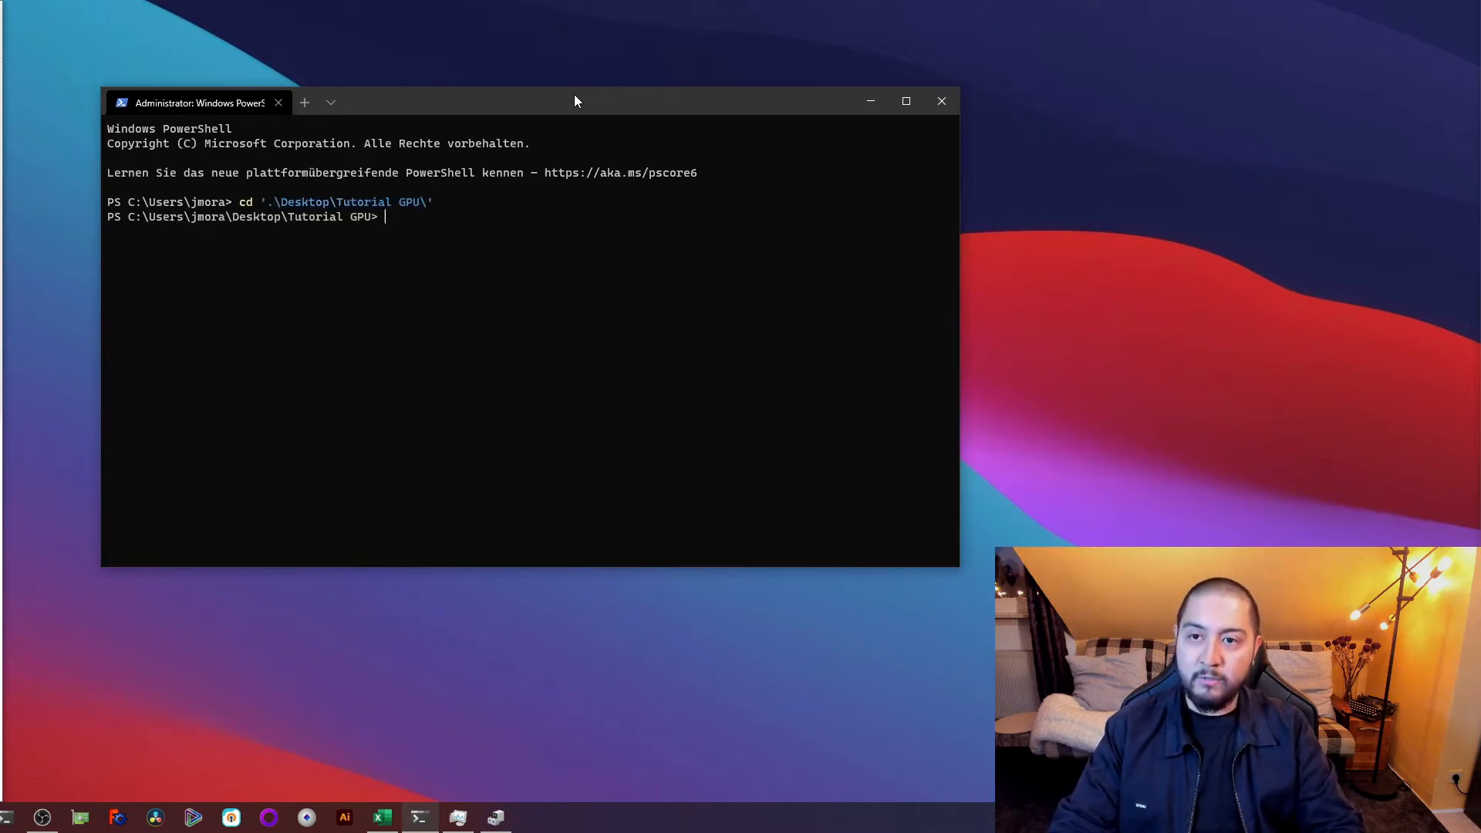
pyautogui.write('ls')
pyautogui.press('Return')
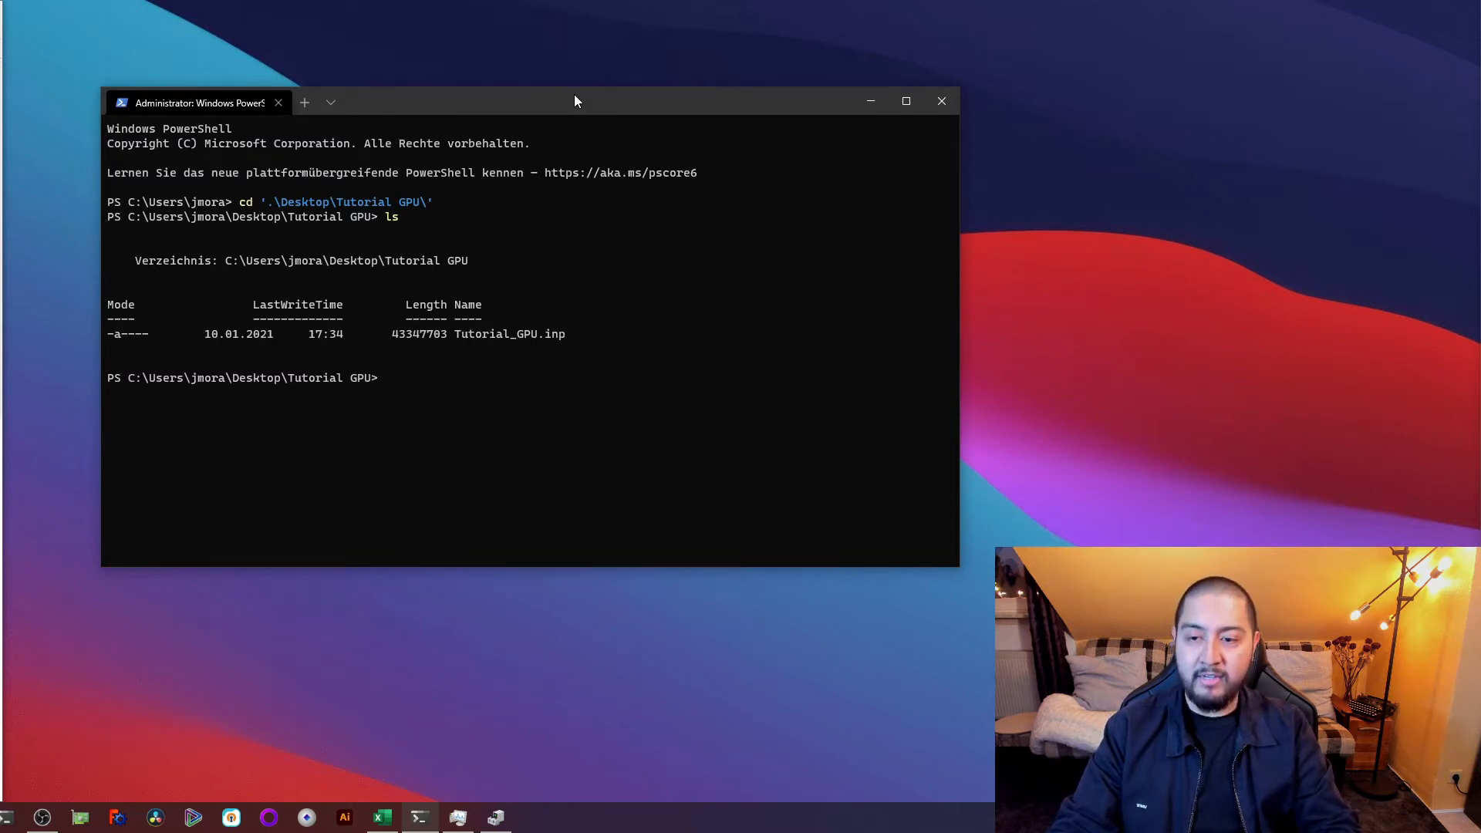
# Begin the command abaqus job=Tutorial_GPU input=Tutorial_GPU.inp at the terminal prompt without running it
pyautogui.write('abaqus')
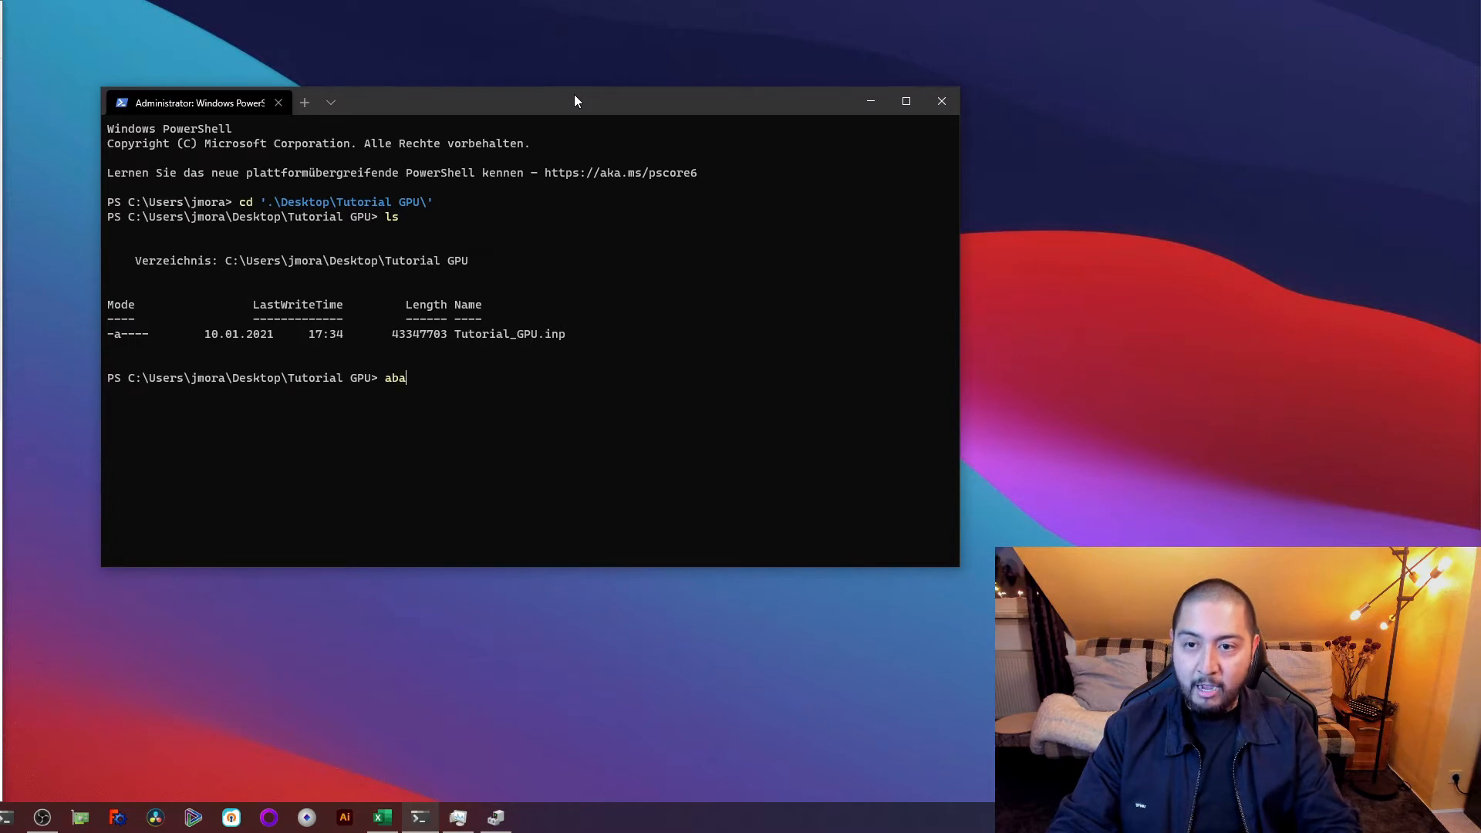
pyautogui.press('BackSpace')
pyautogui.press('BackSpace')
pyautogui.write('us')
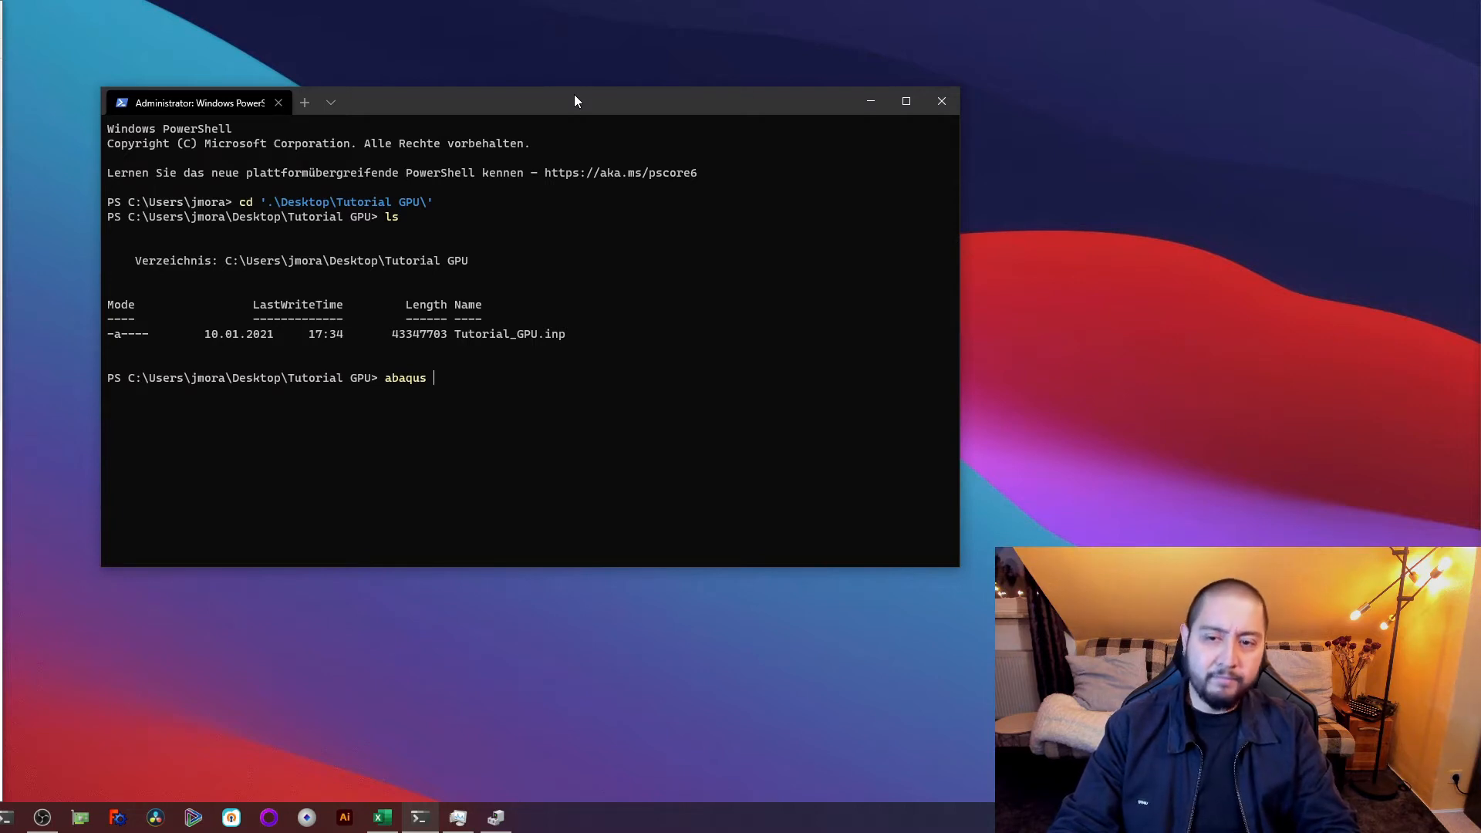
pyautogui.write('job=')
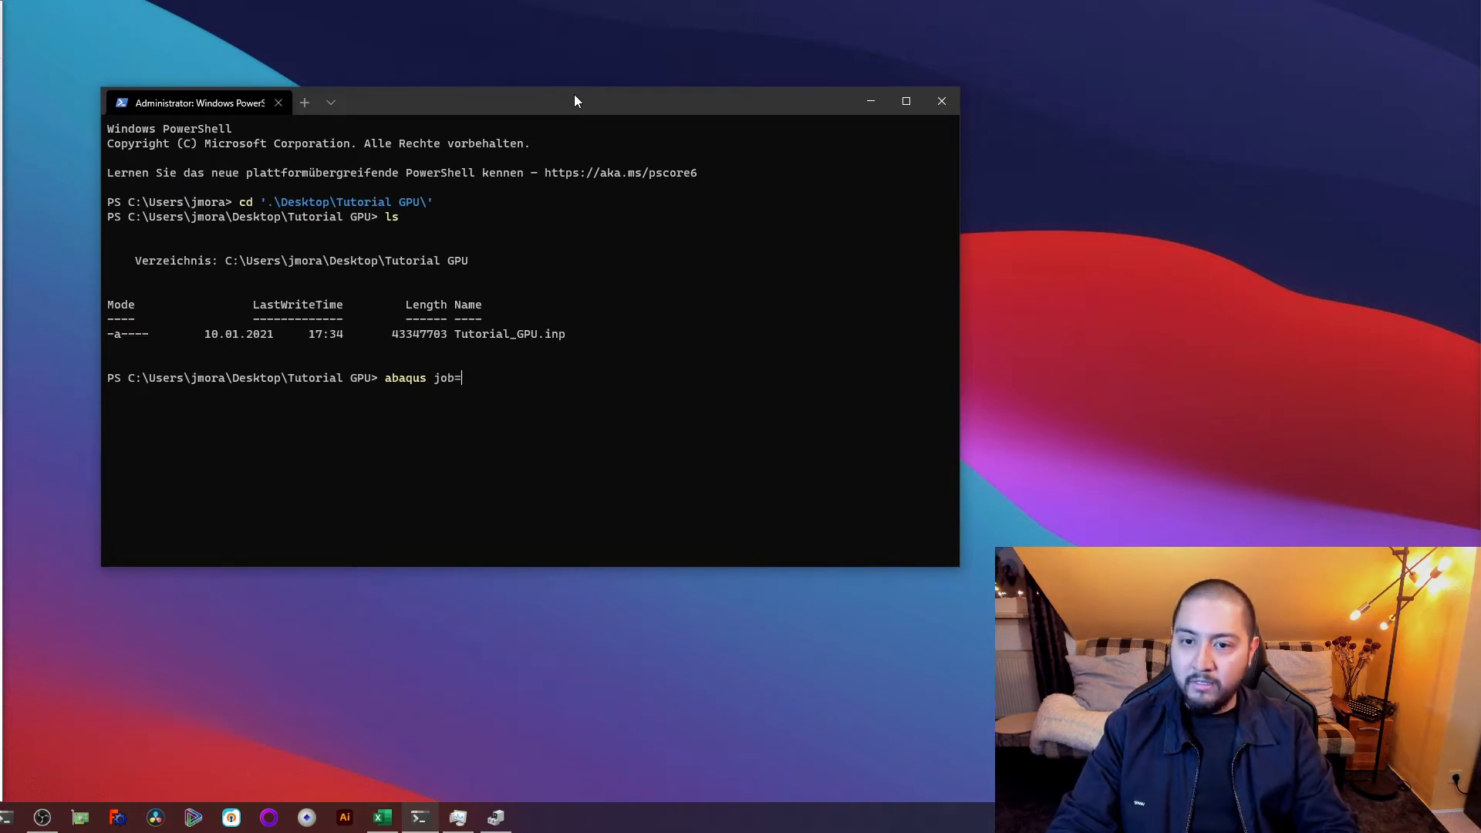
pyautogui.write('Tutorial_')
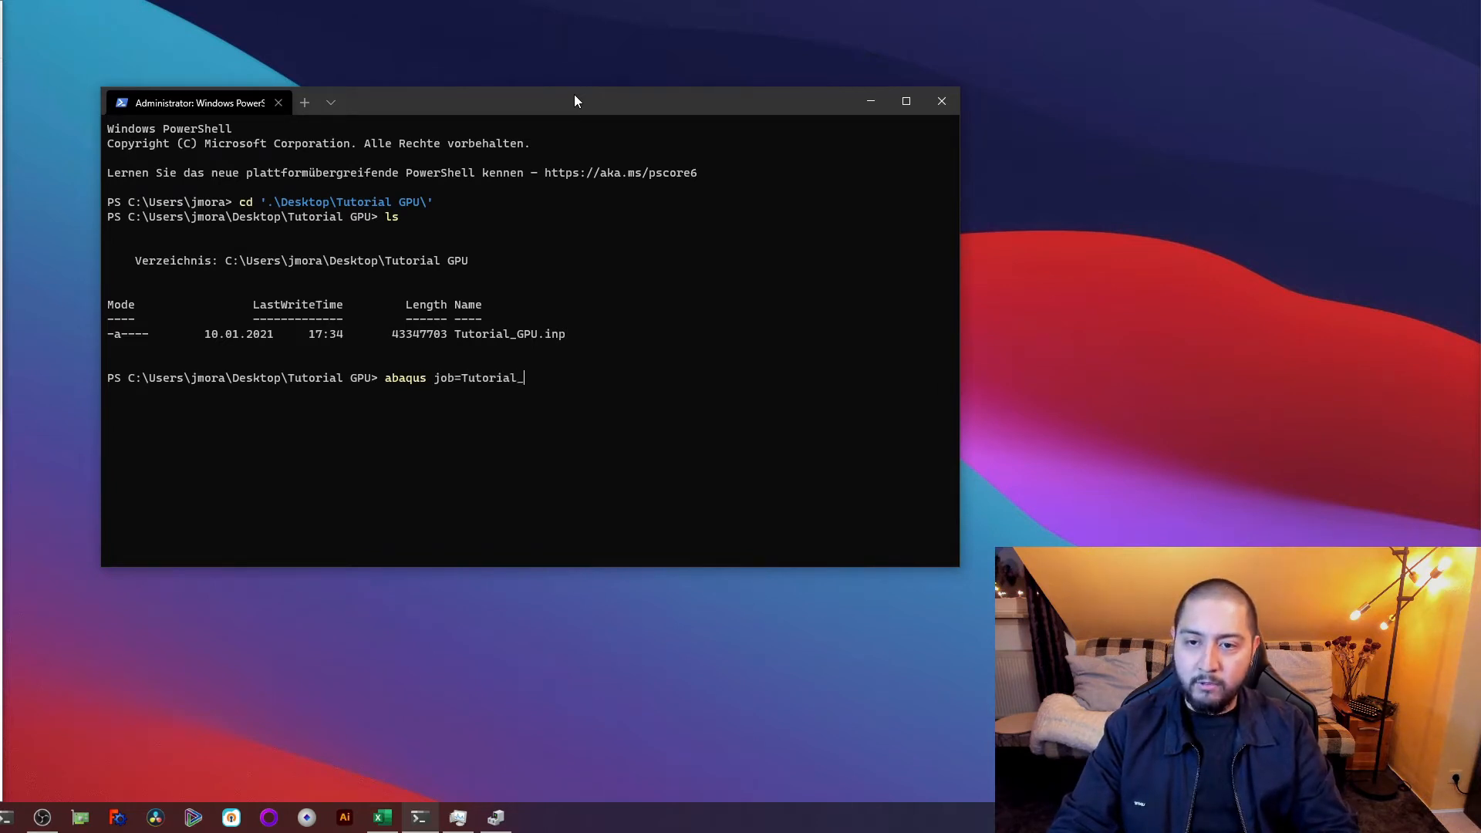
pyautogui.write('GPU')
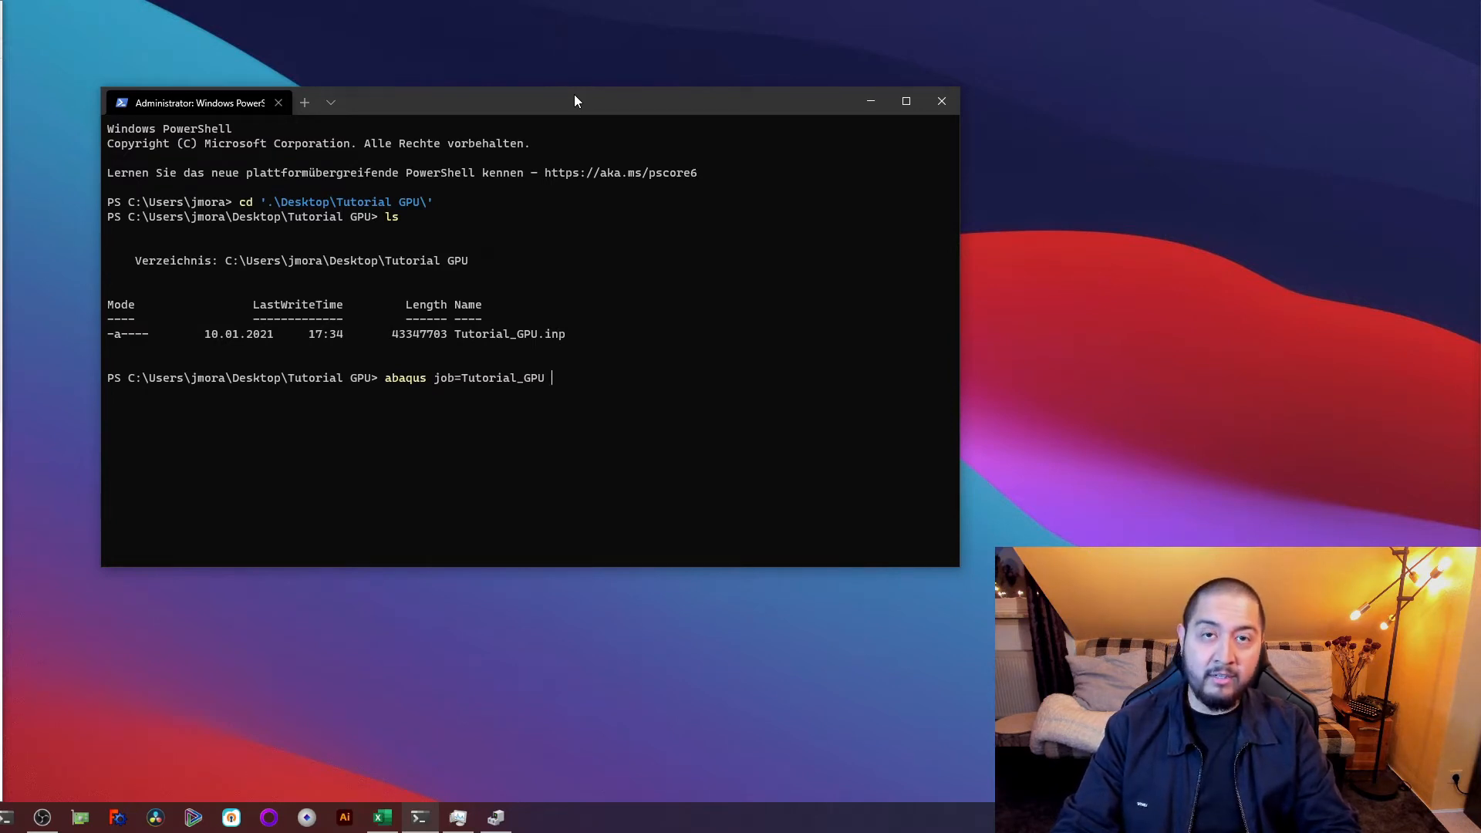
pyautogui.write('input=')
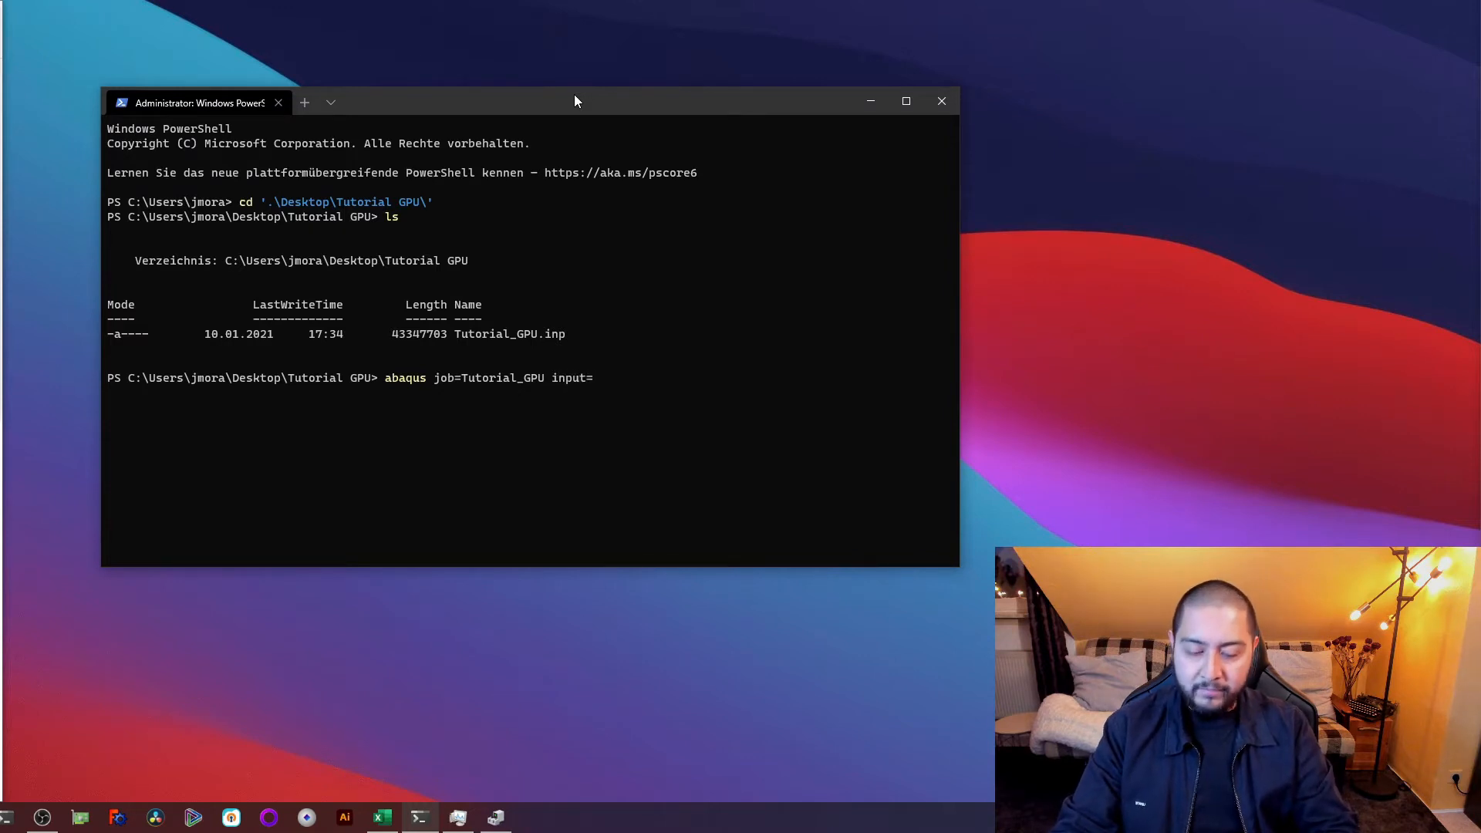
pyautogui.write('Tutorial')
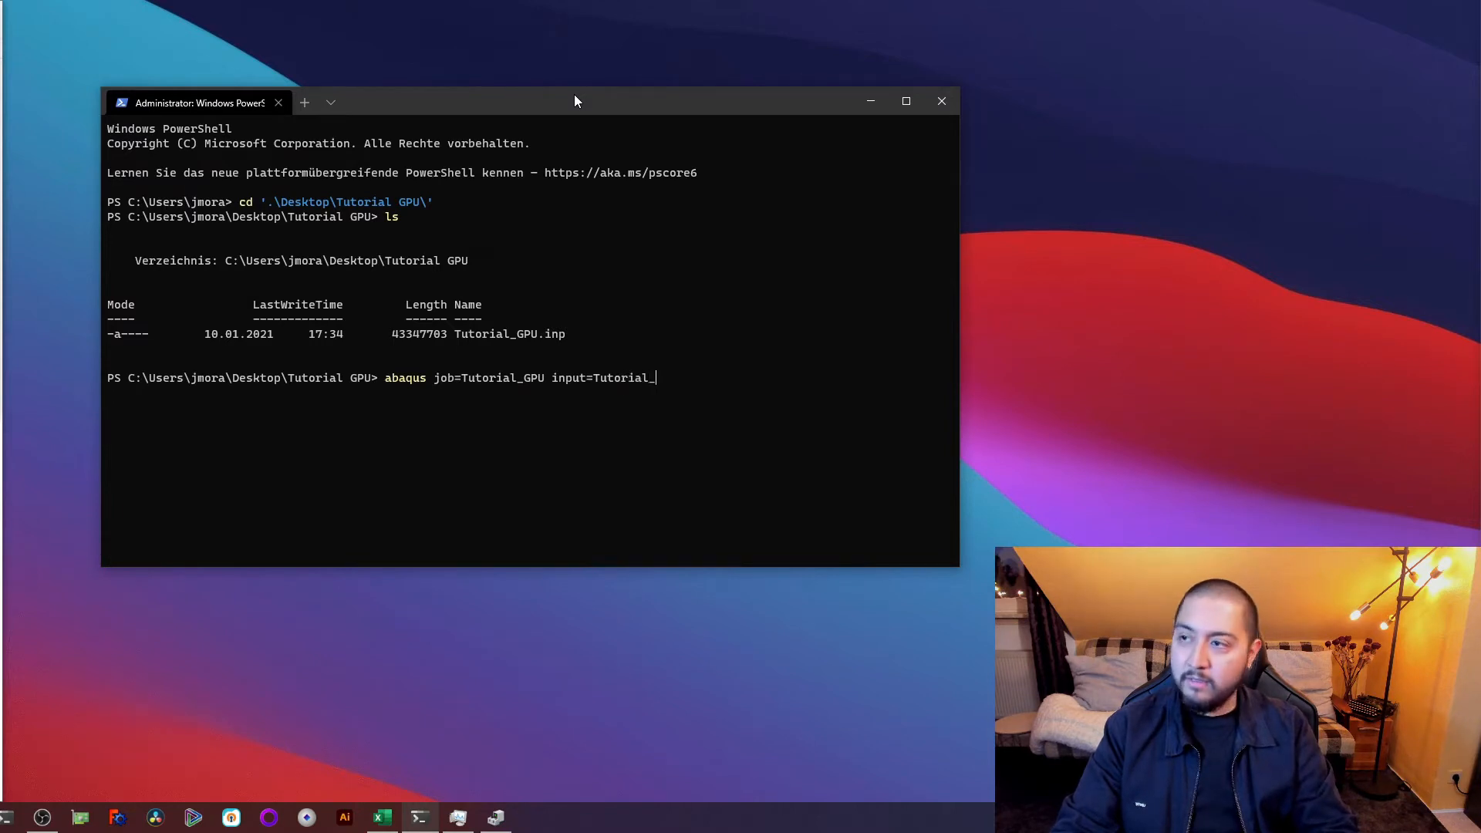
pyautogui.write('_GPU')
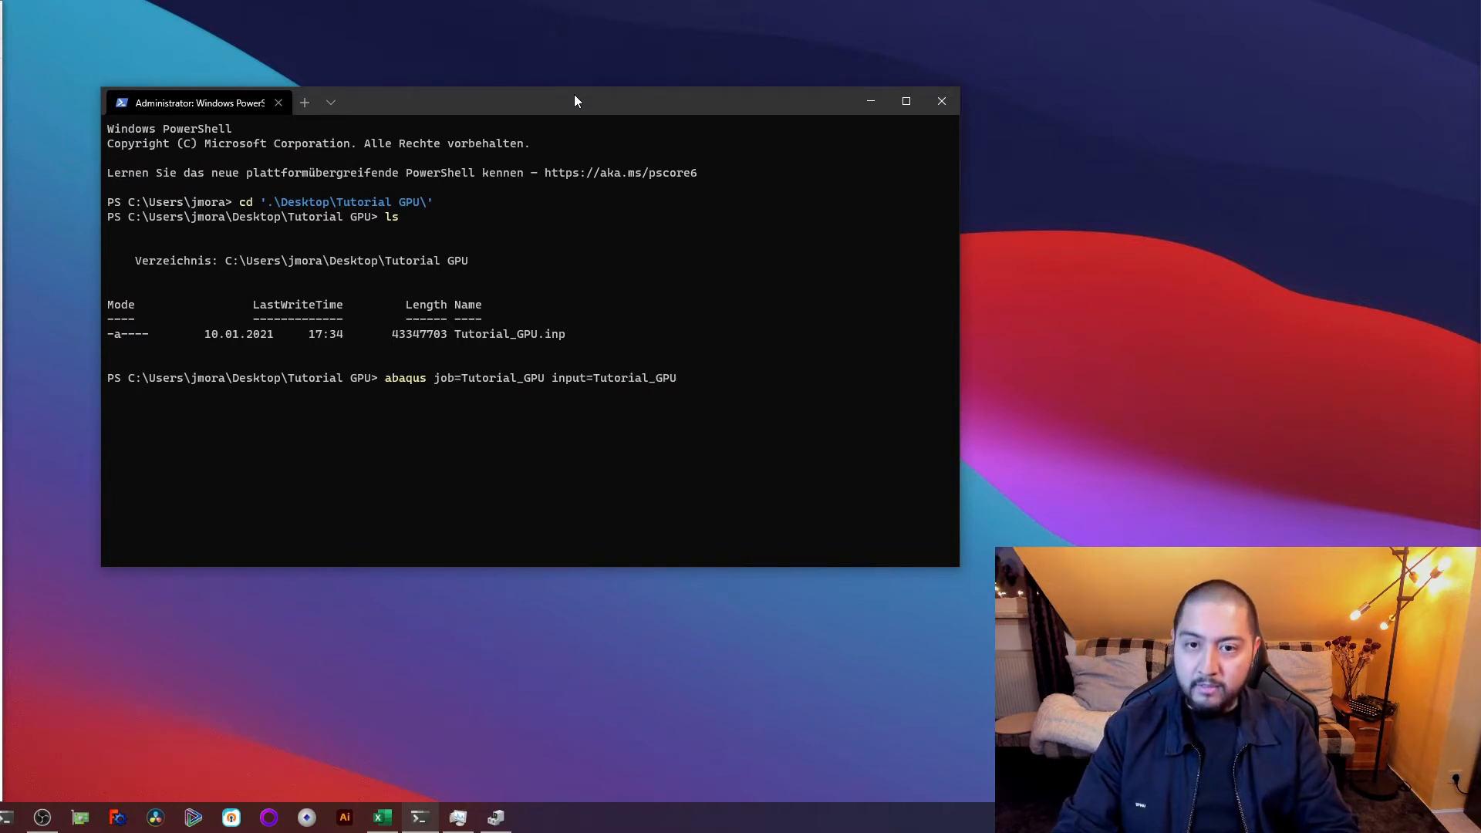
pyautogui.write('.inp')
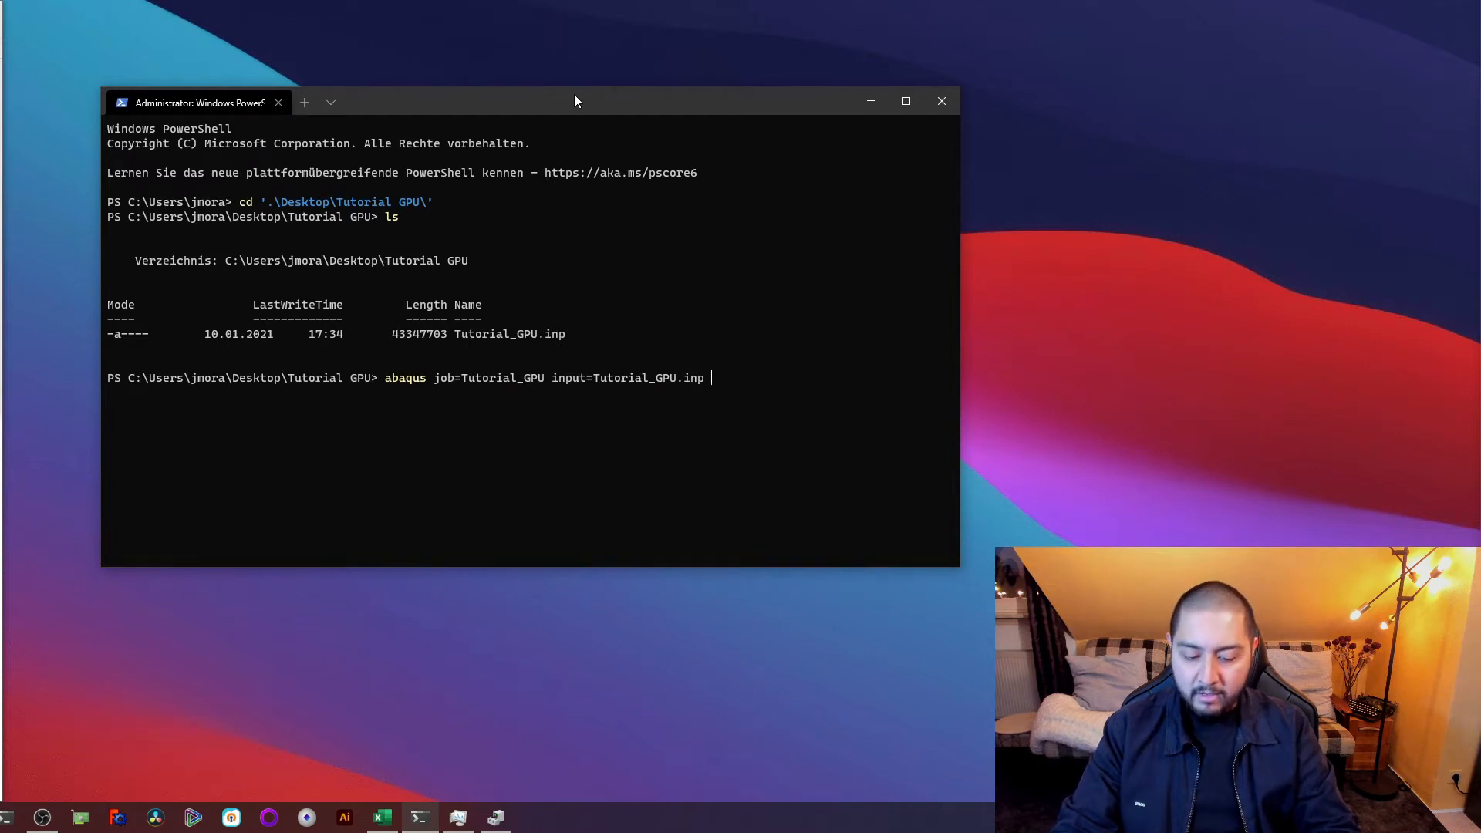
# Append the processor and GPU options cpus=8 gpus=1 to the abaqus command
pyautogui.write(' cpus=')
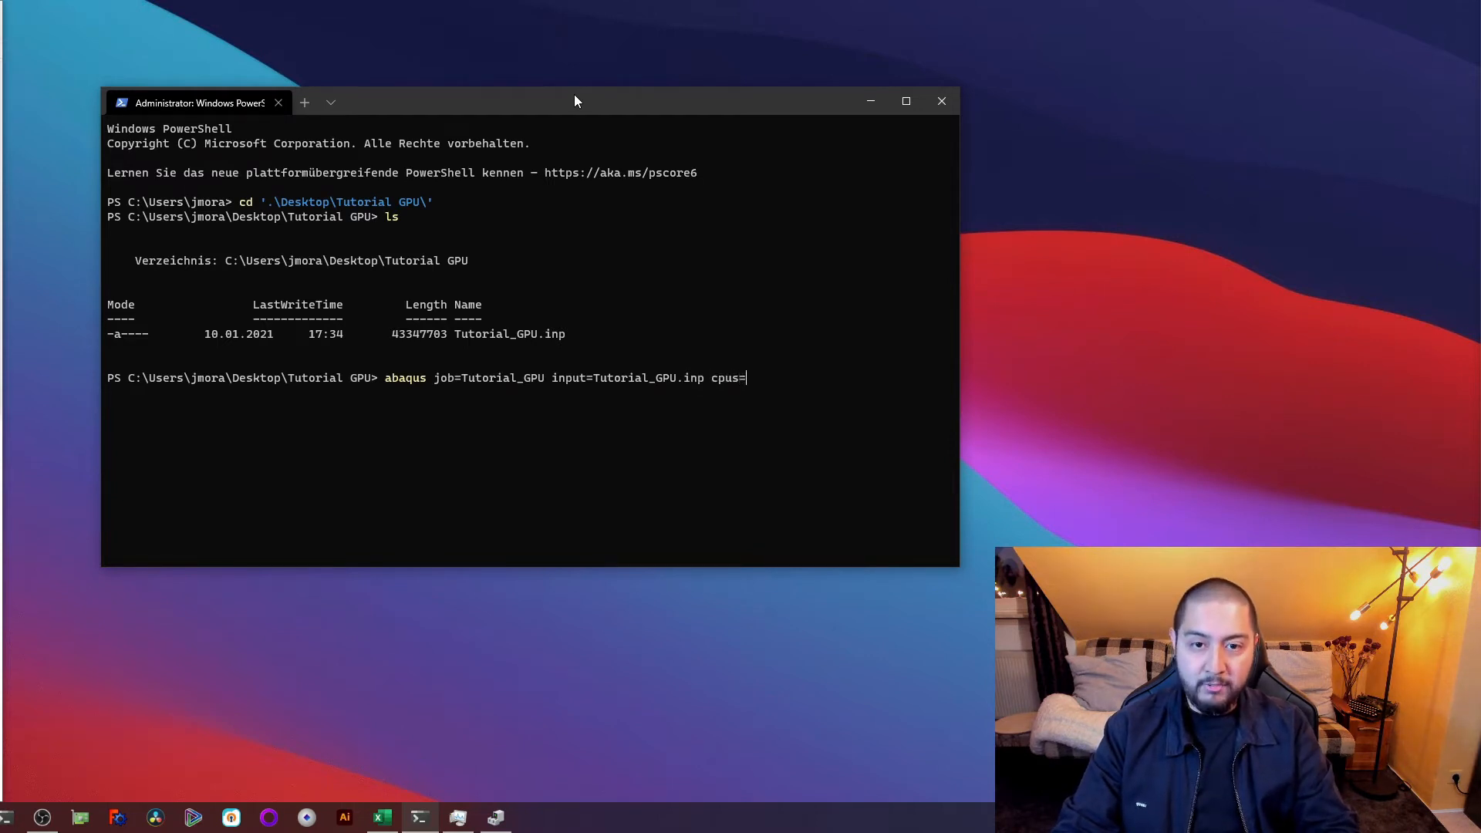
pyautogui.write('8')
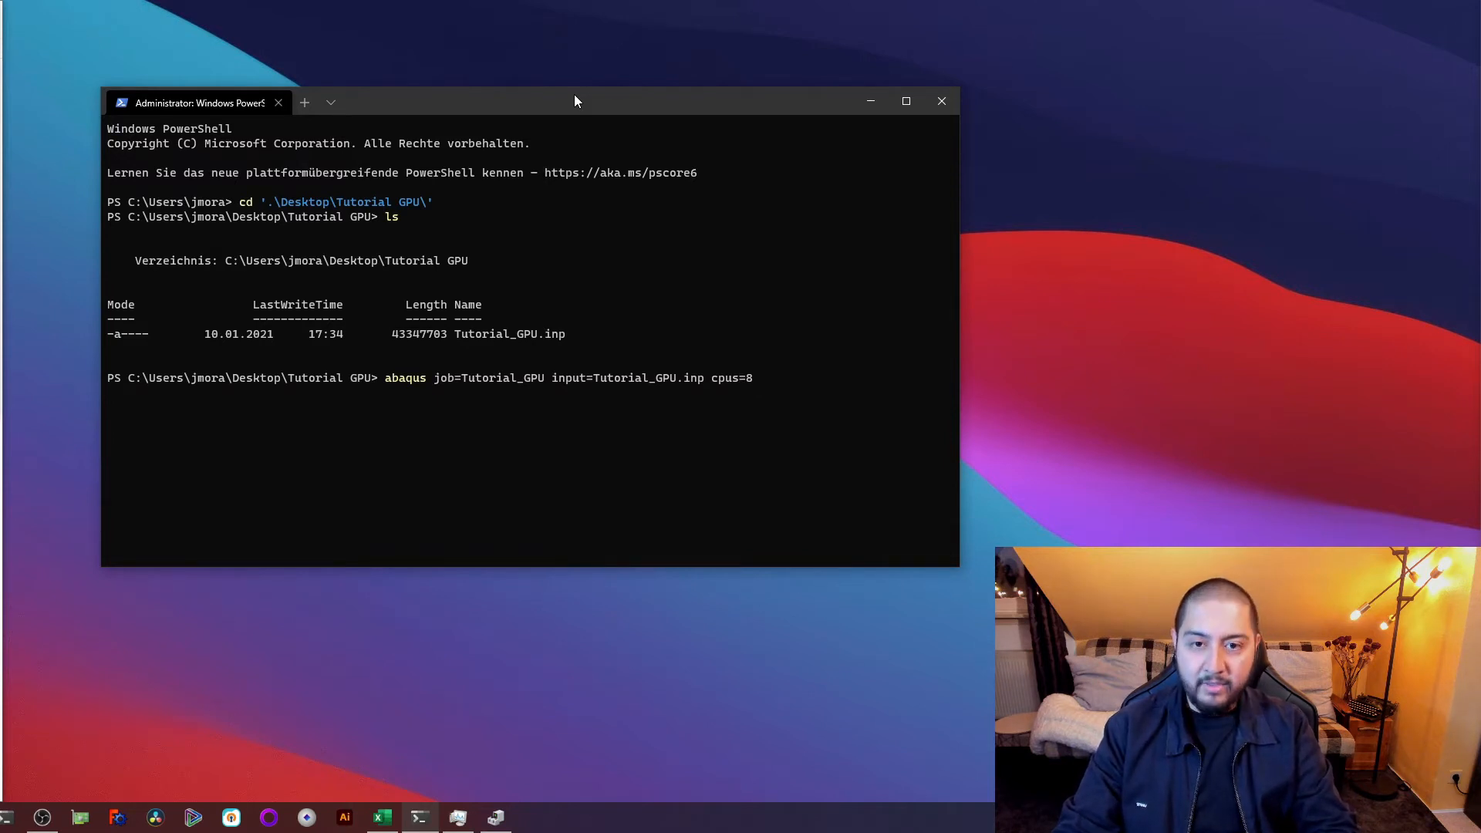
pyautogui.moveTo(573, 94); pyautogui.dragTo(507, 24)
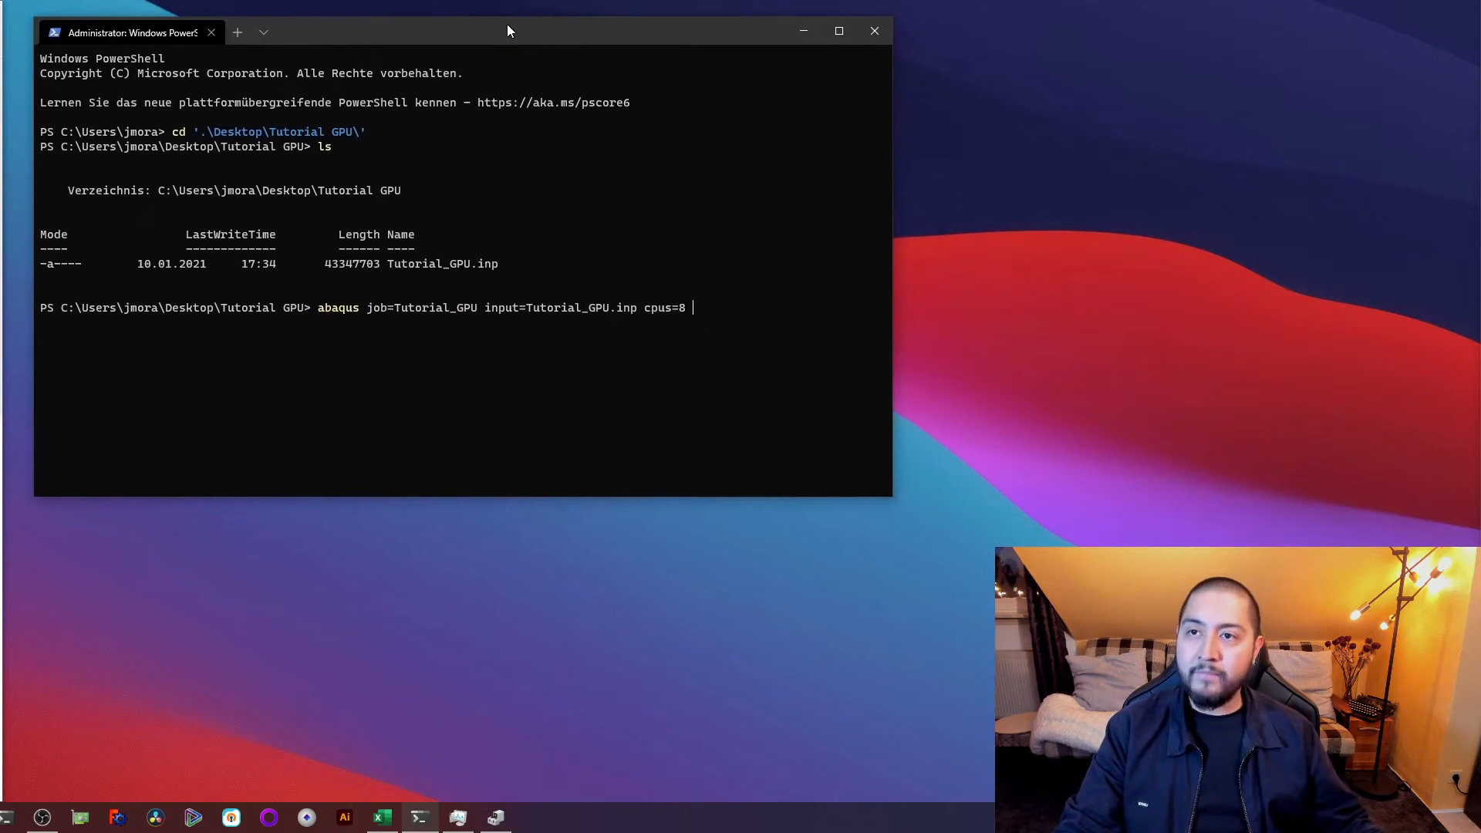
pyautogui.write('gpus')
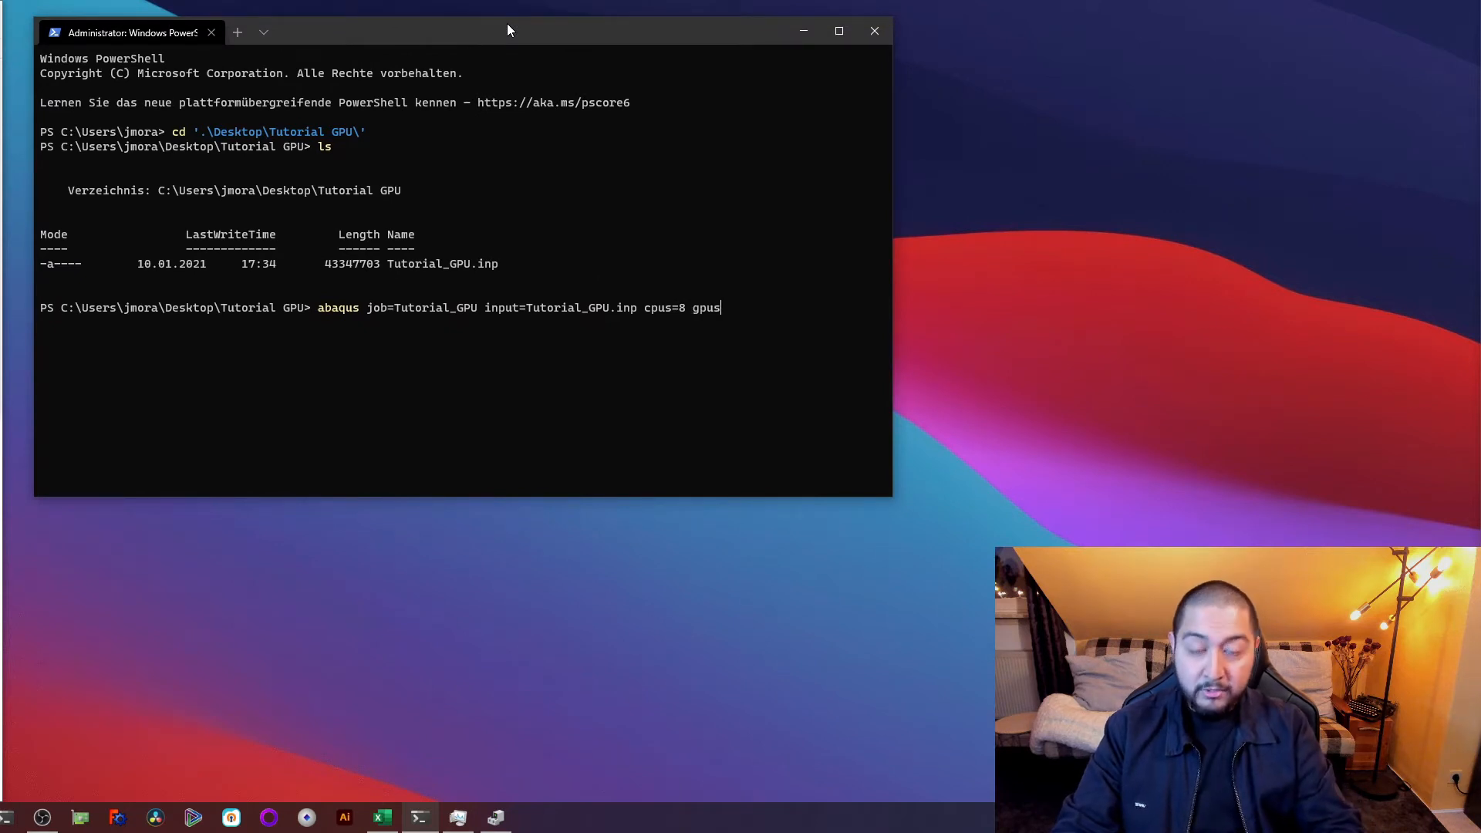
pyautogui.write('=')
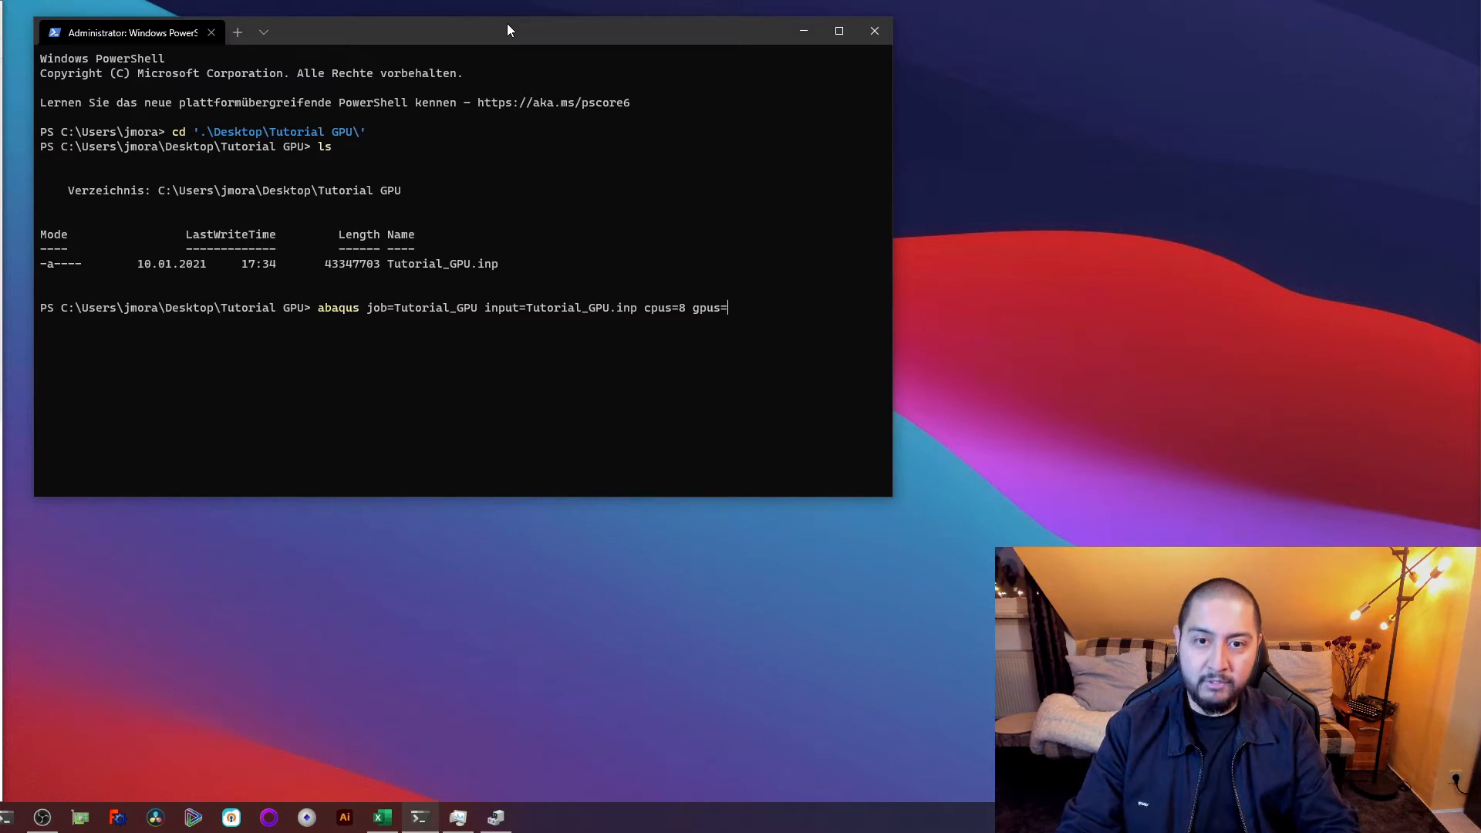
pyautogui.write('1')
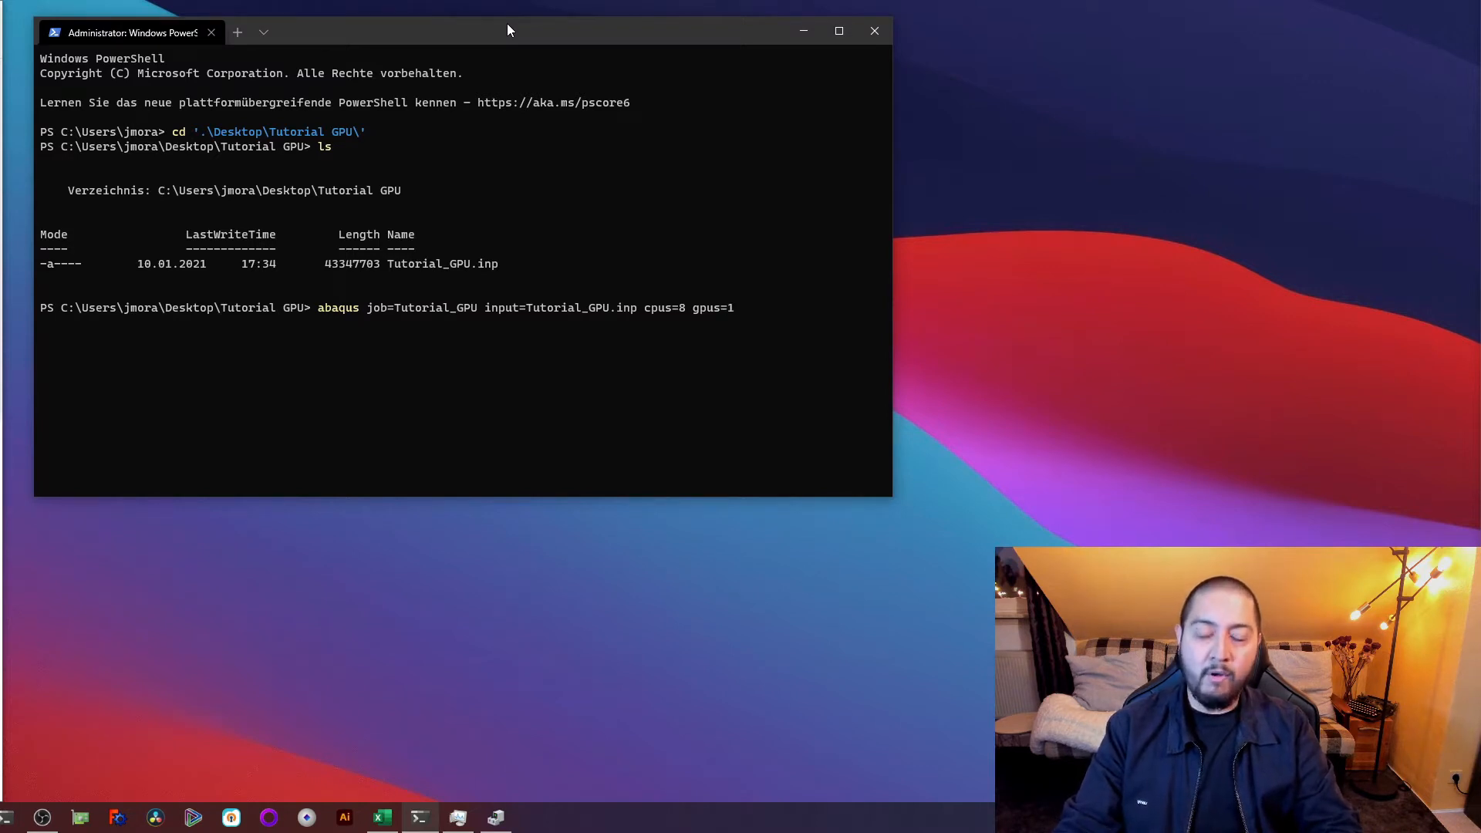
# Append ask_delete=OFF to the abaqus command to suppress the prompt about overwriting old job files
pyautogui.write(' ask_')
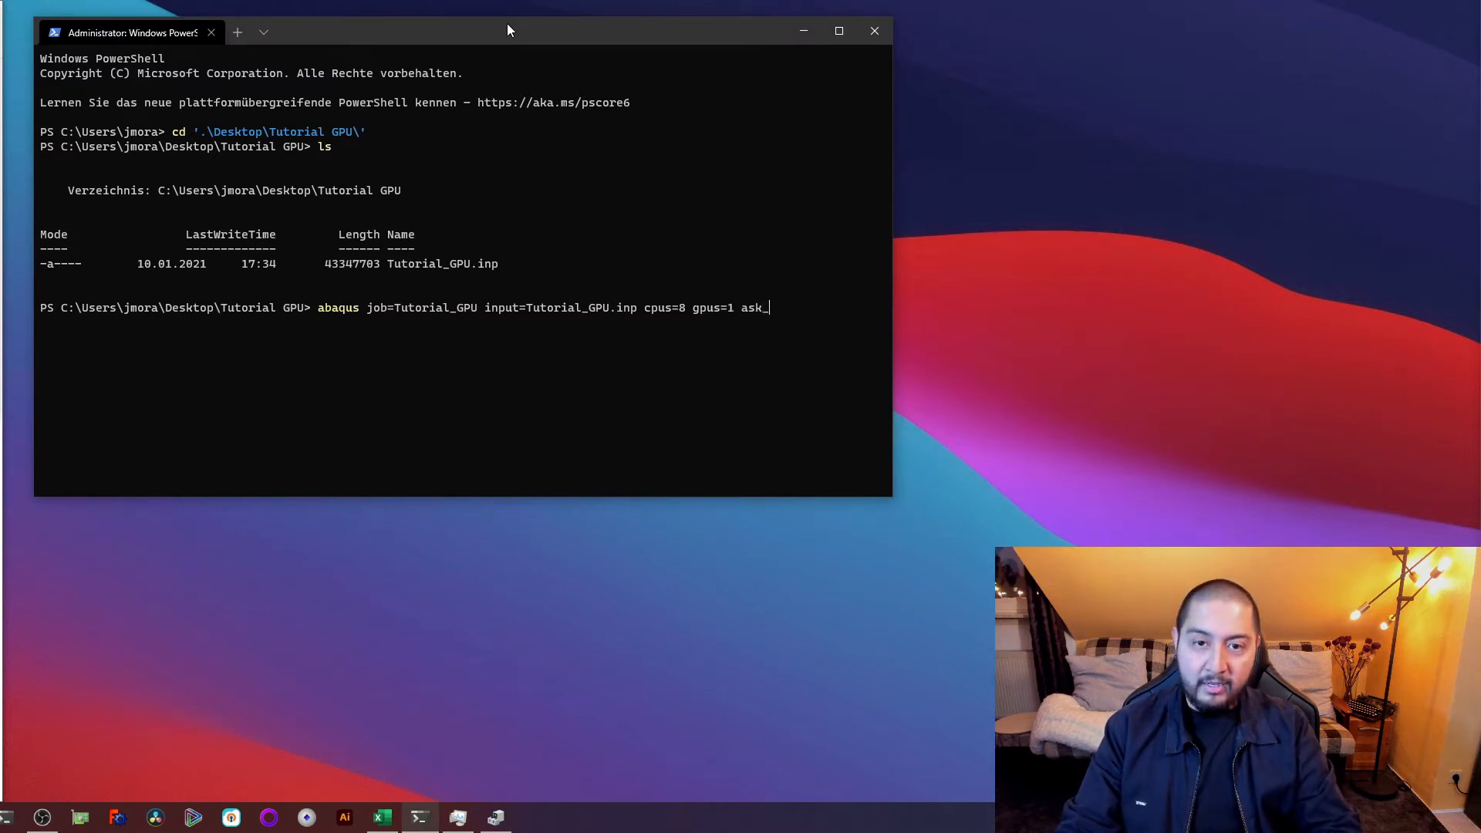
pyautogui.write('delete=')
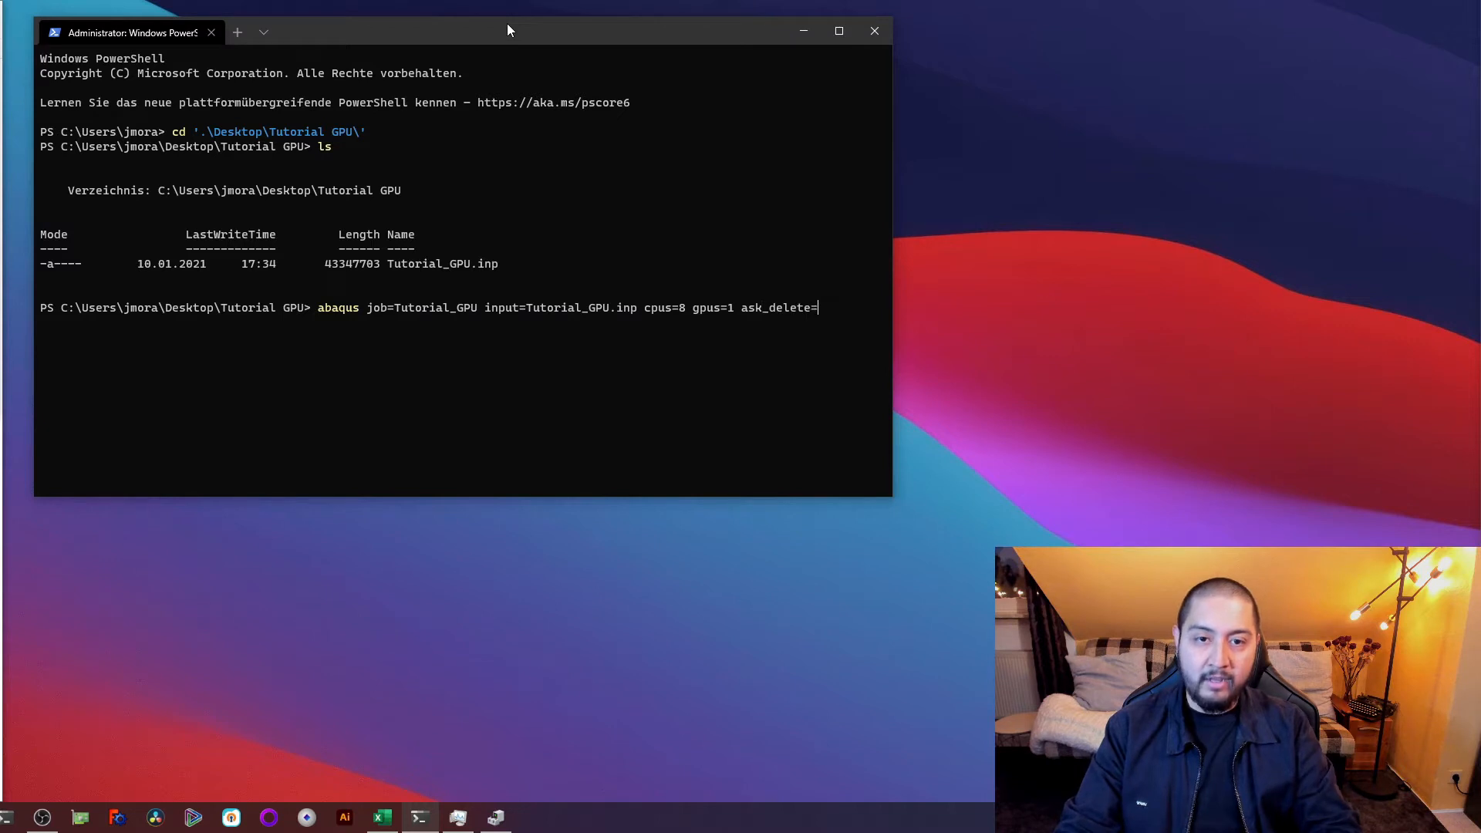
pyautogui.write('OFF')
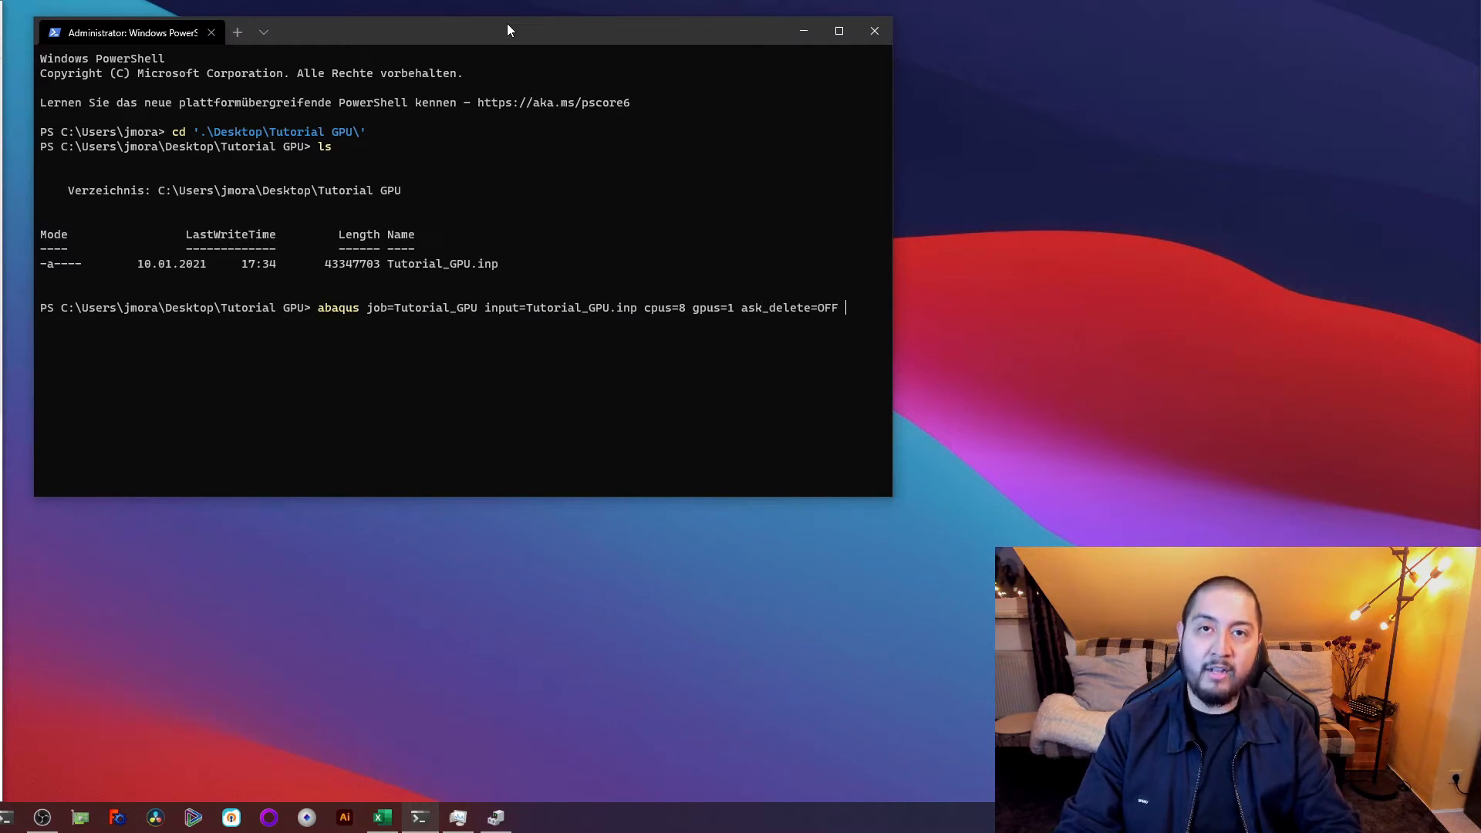